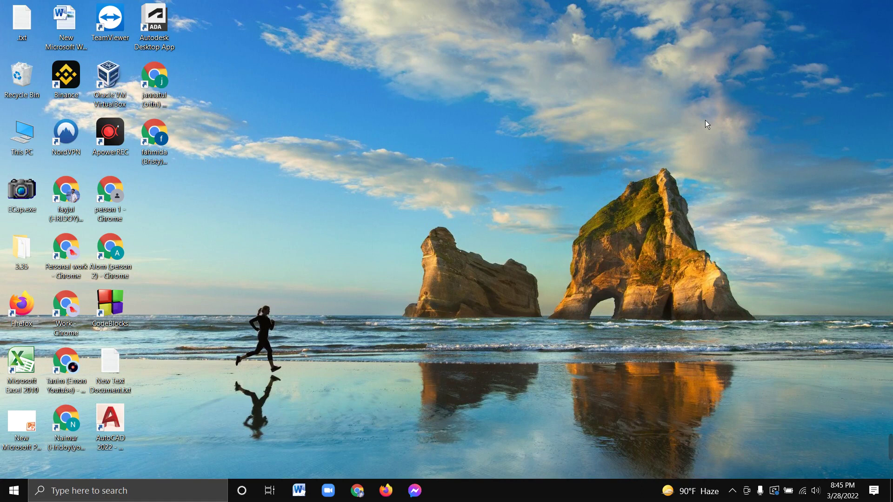
right_click(414, 104)
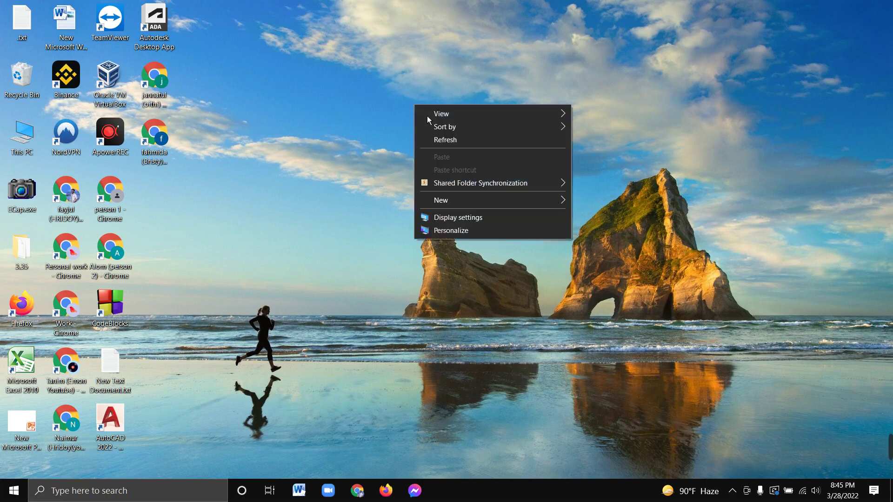
click(445, 140)
right_click(378, 97)
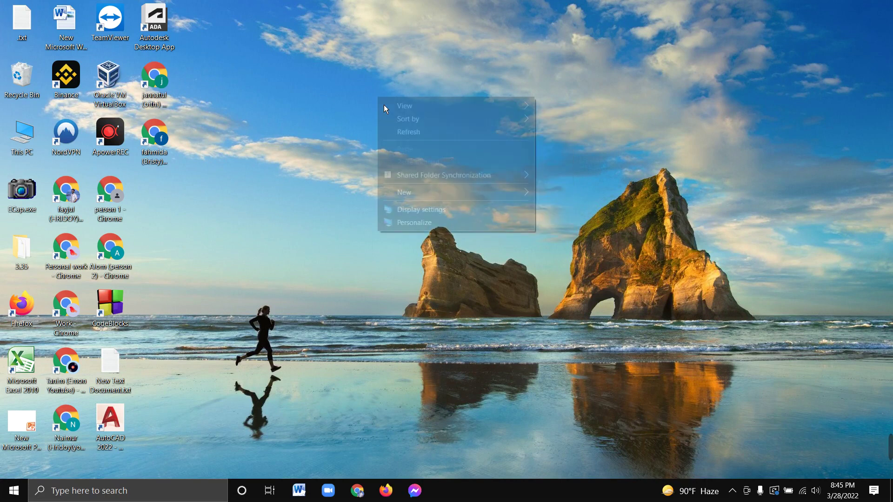
click(407, 133)
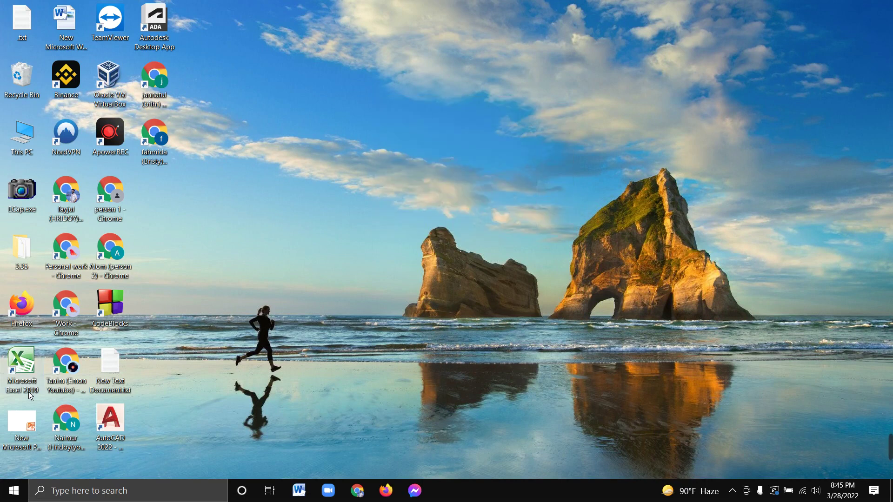
Step: Start Microsoft Excel 2010, dismissing the activation wizard, and create a new blank workbook
double_click(29, 391)
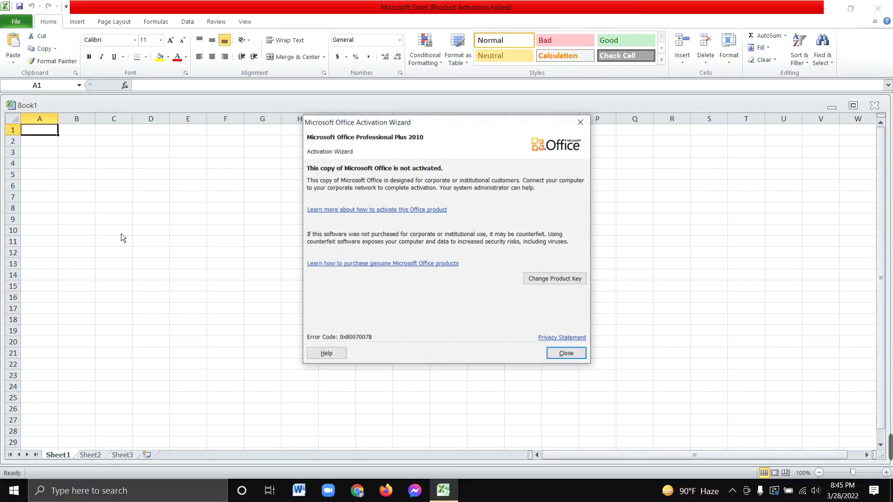
click(579, 354)
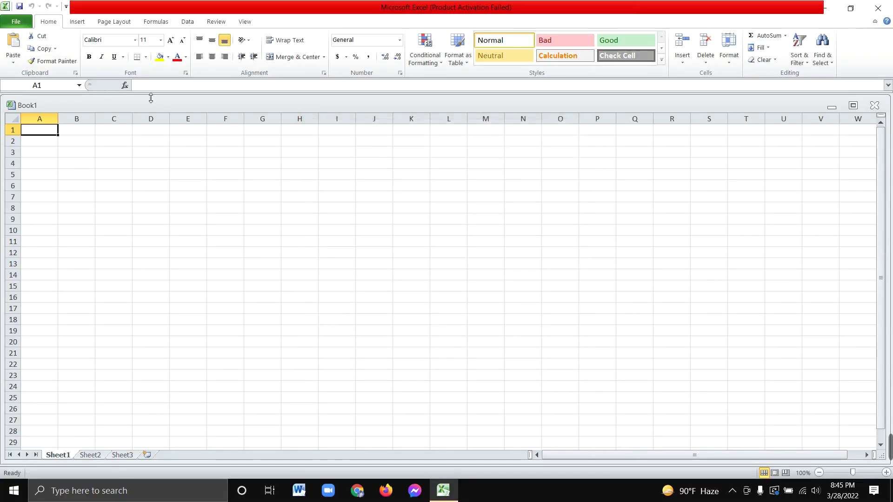
click(16, 22)
click(35, 151)
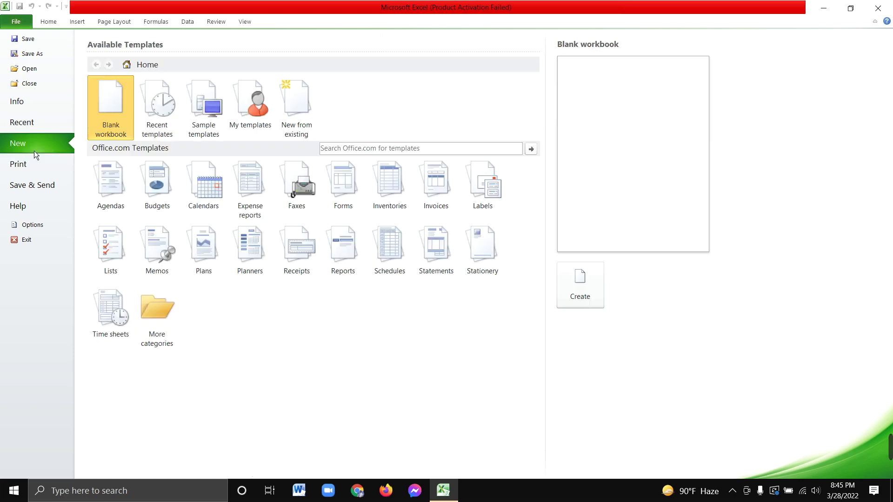
click(601, 268)
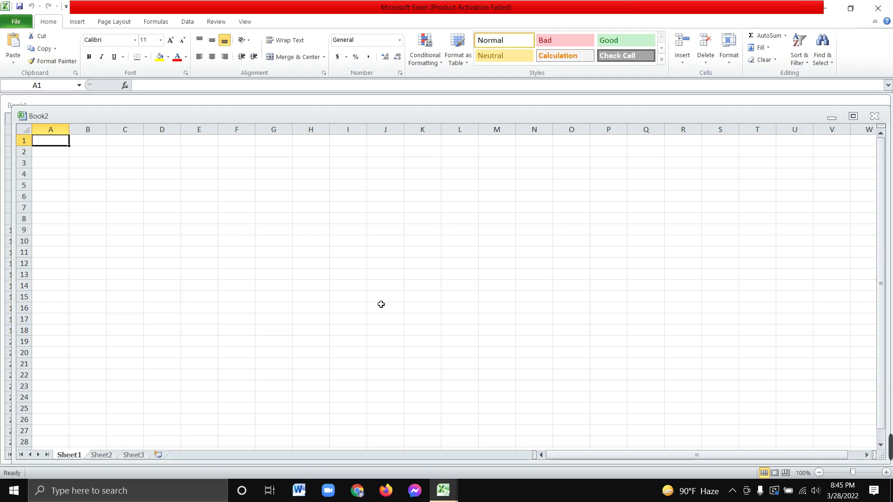
Step: Enter the sample text "dfg fh" in B4, "fthrf" in B6 and "gfhjt" in B11
click(87, 27)
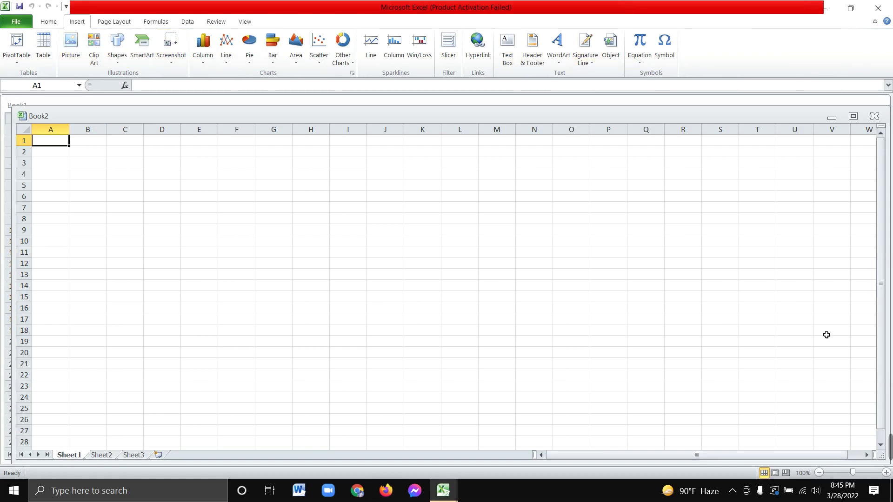
click(93, 165)
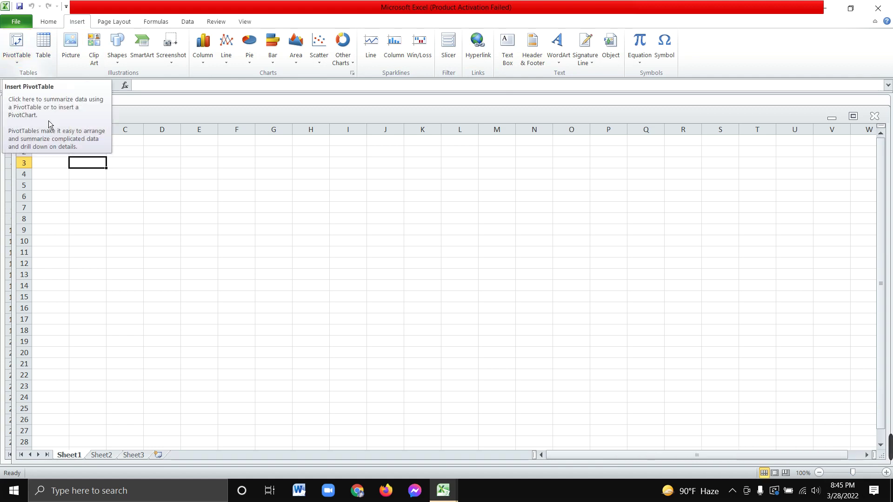
key(Down)
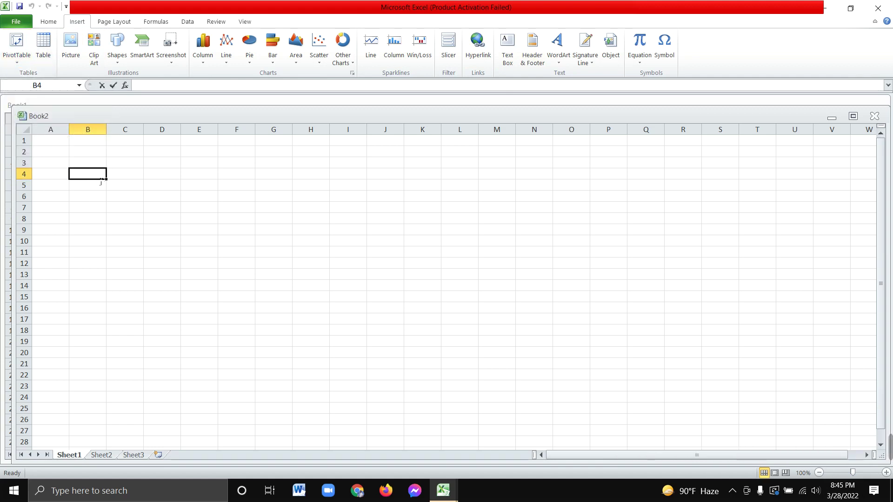
text(dfg fh)
click(103, 197)
text(fthrf)
click(98, 252)
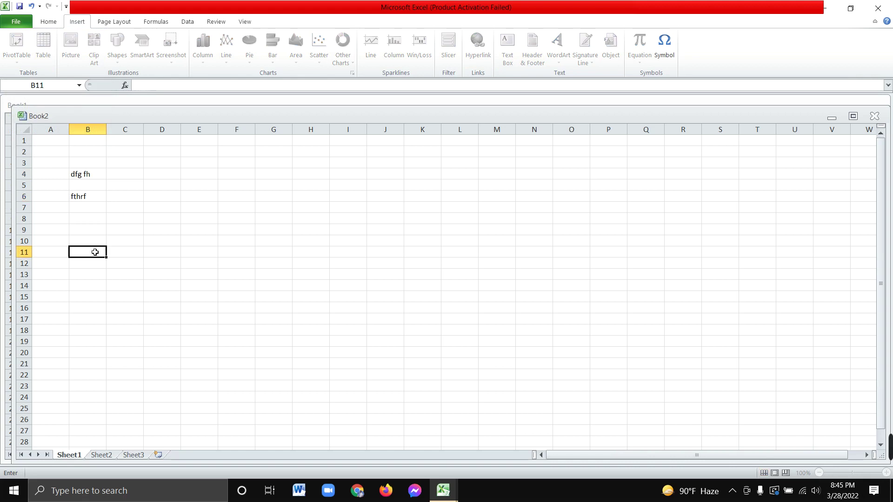
text(gfhjt)
Step: Enter "edtyh" in D7, "d" in C9, "hgb" in C3, "df" in C8 and "h" in C6
click(156, 207)
text(edtyh)
click(155, 177)
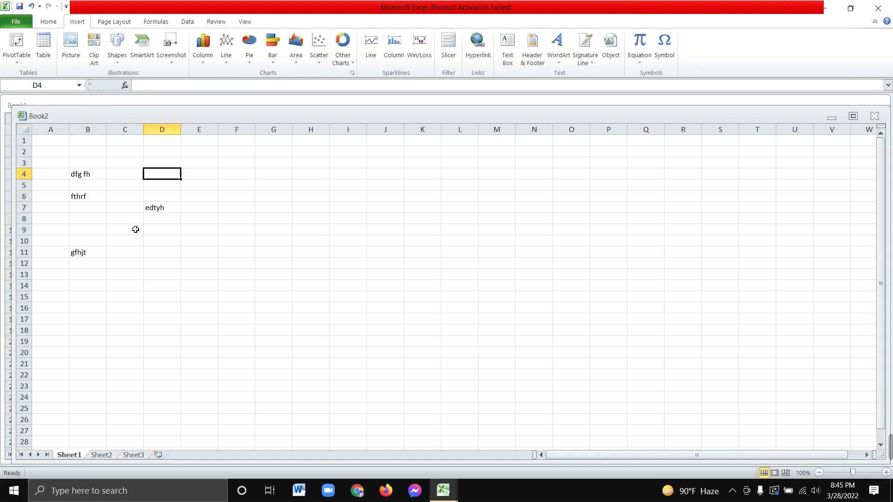
click(135, 229)
text(d)
click(123, 165)
text(hgb)
click(134, 218)
text(df)
click(137, 195)
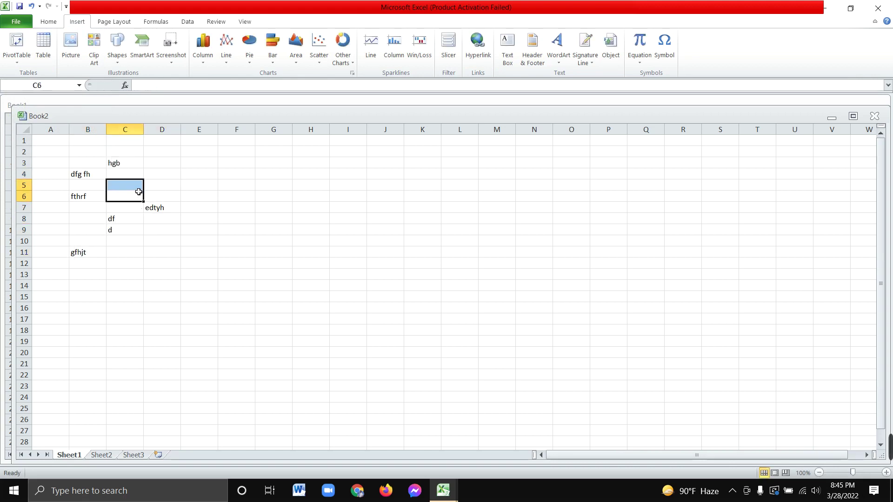
text(h)
Step: Enter "fh" in E6, "f" in E3 and "dfhg" in D4
click(207, 198)
text(fh)
key(Tab)
click(197, 164)
text(f)
click(157, 177)
text(dfhg)
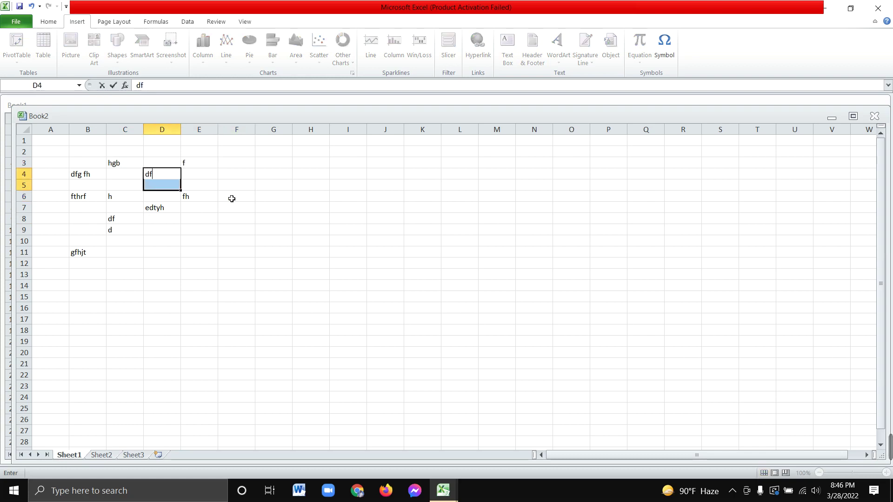
click(234, 198)
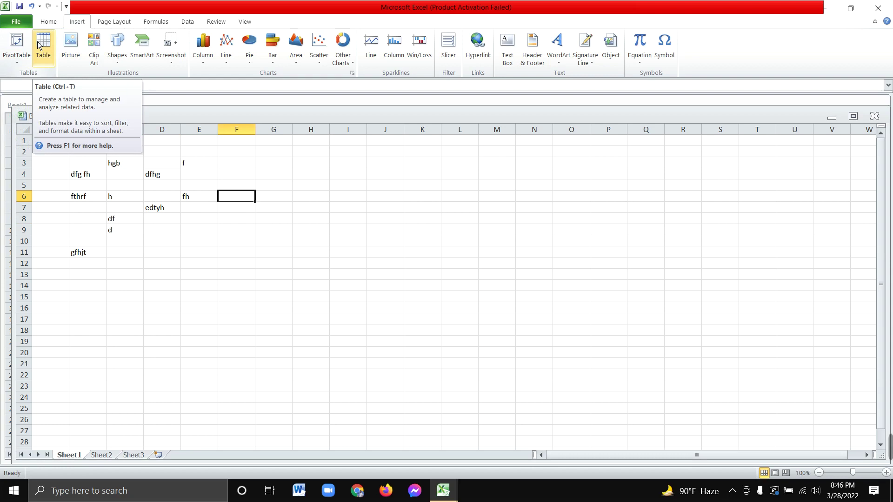
Step: Examine the picture files available for insertion from the Downloads folder and the clip art search options
click(205, 230)
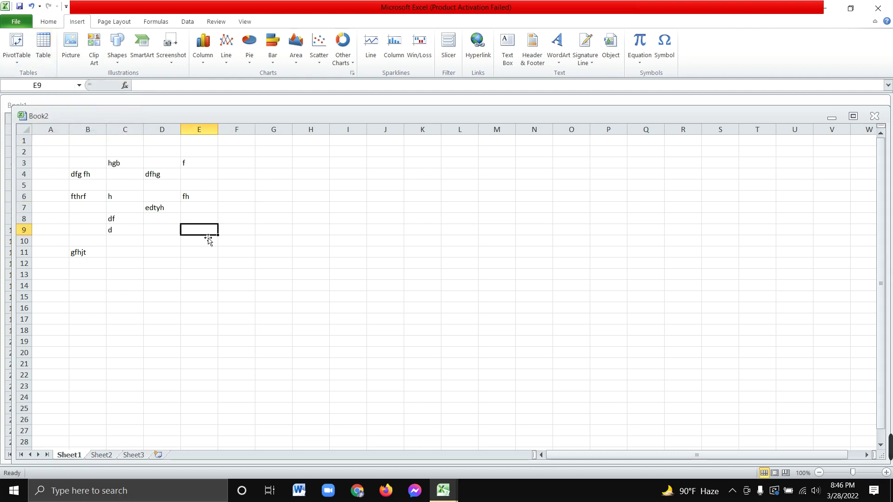
click(82, 63)
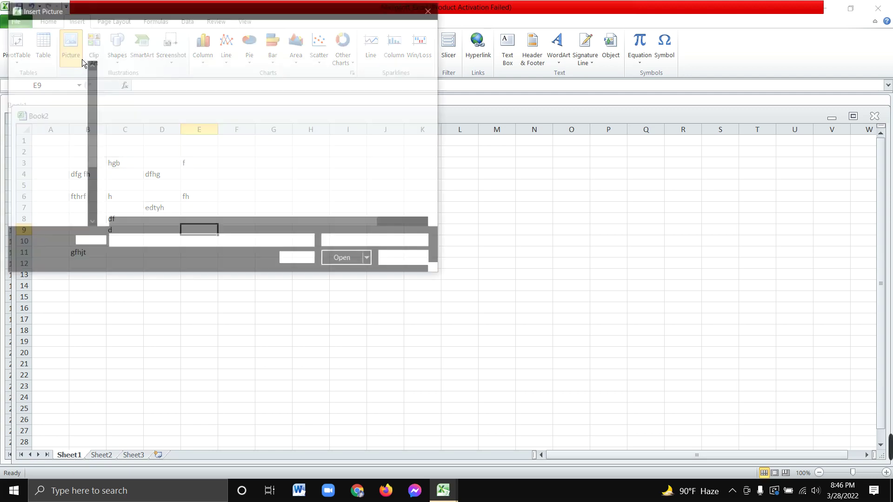
click(65, 116)
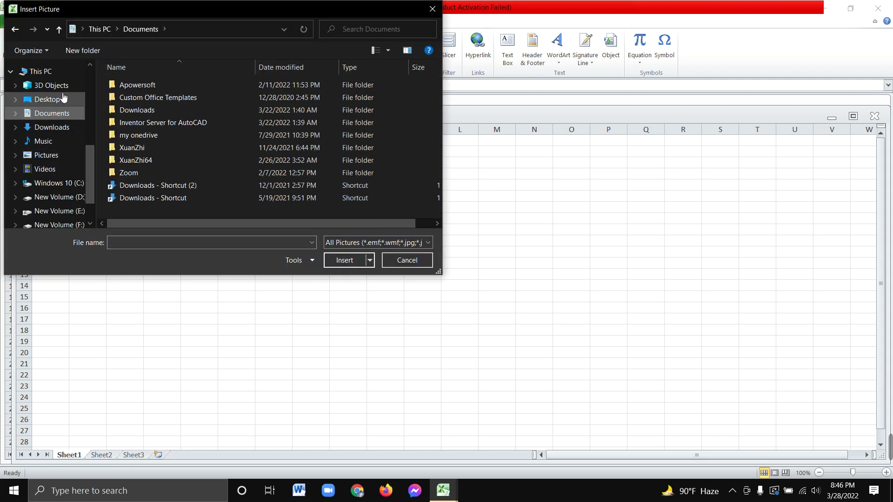
click(52, 127)
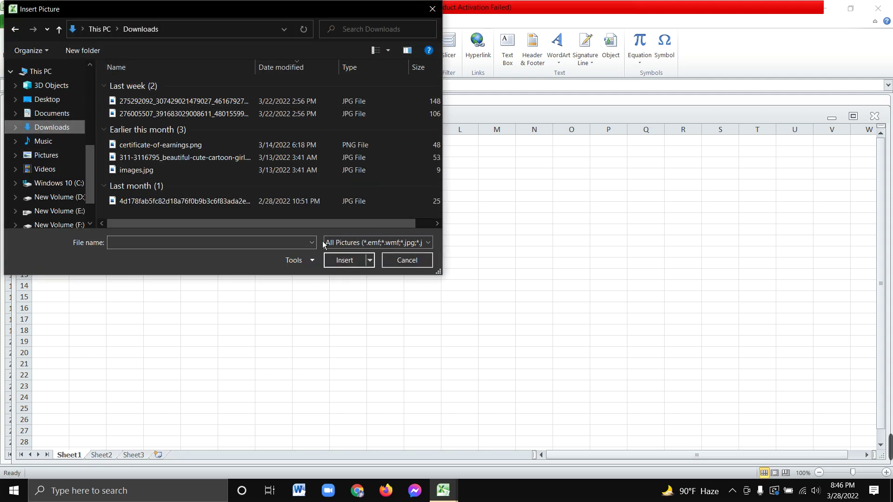
click(406, 260)
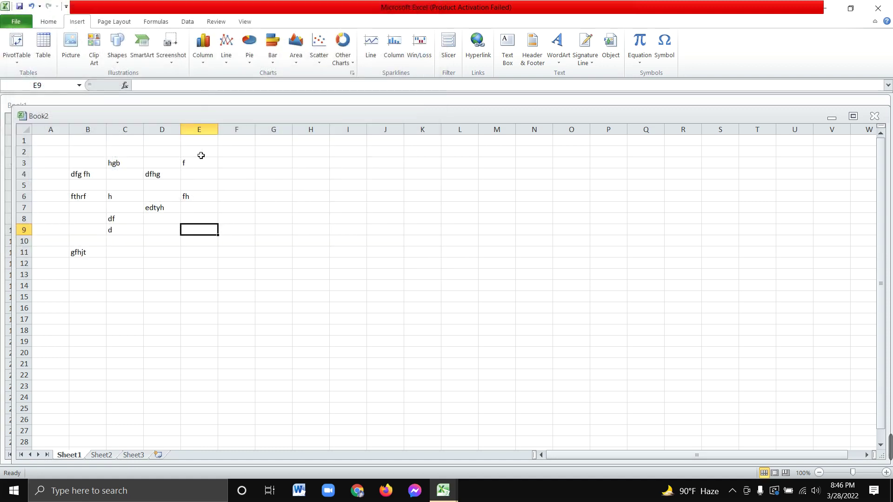
click(103, 68)
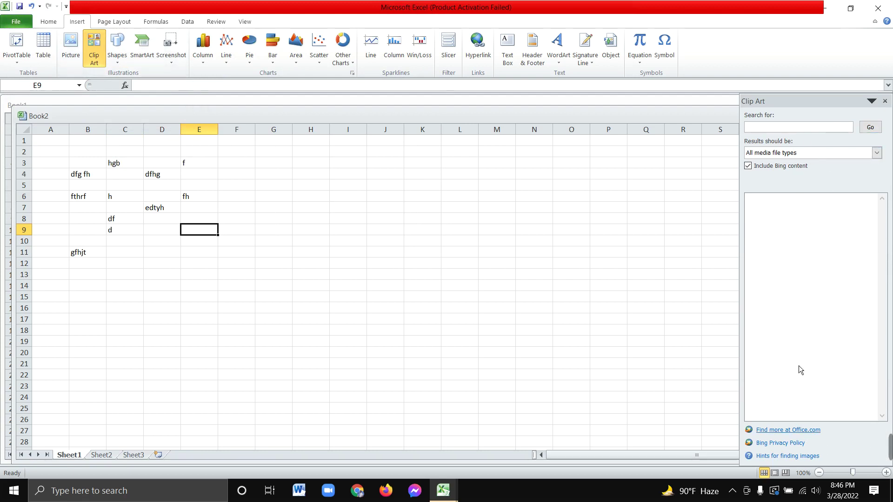
click(98, 61)
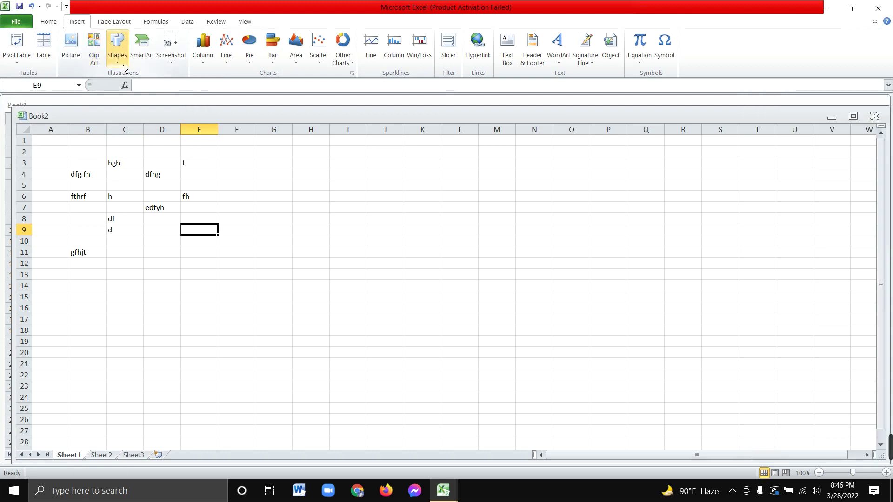
Step: Draw a rounded rectangle over columns H to J, about rows 7 to 10
click(122, 65)
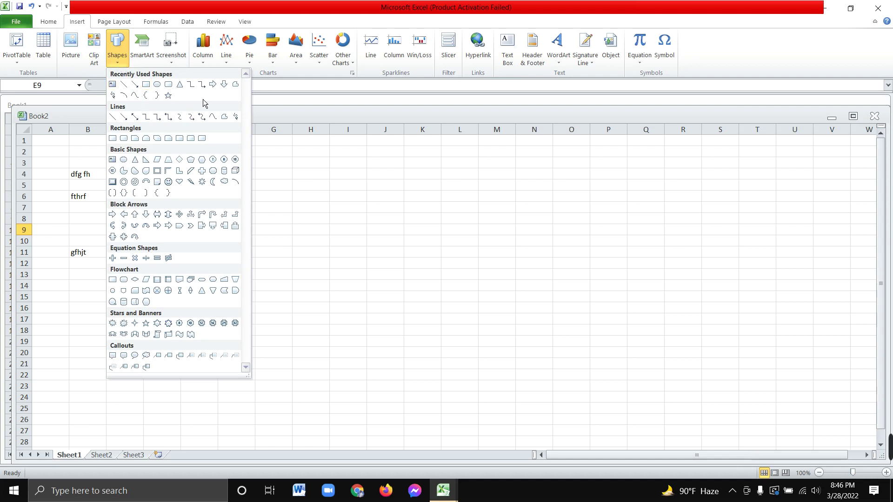
click(168, 84)
mouse_move(215, 218)
mouse_down()
mouse_move(302, 231)
mouse_move(301, 254)
mouse_move(297, 244)
mouse_move(338, 235)
mouse_up()
click(347, 279)
click(305, 276)
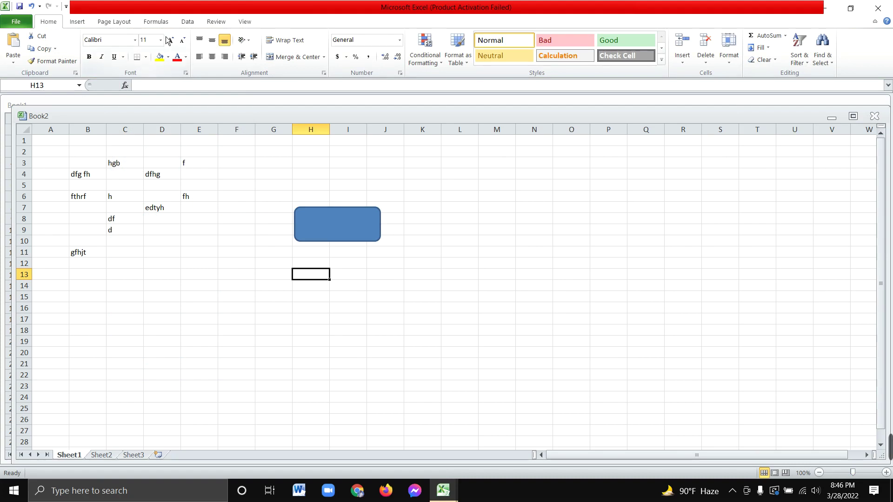
Step: Draw a down block arrow over column L, about rows 7 to 10
click(77, 22)
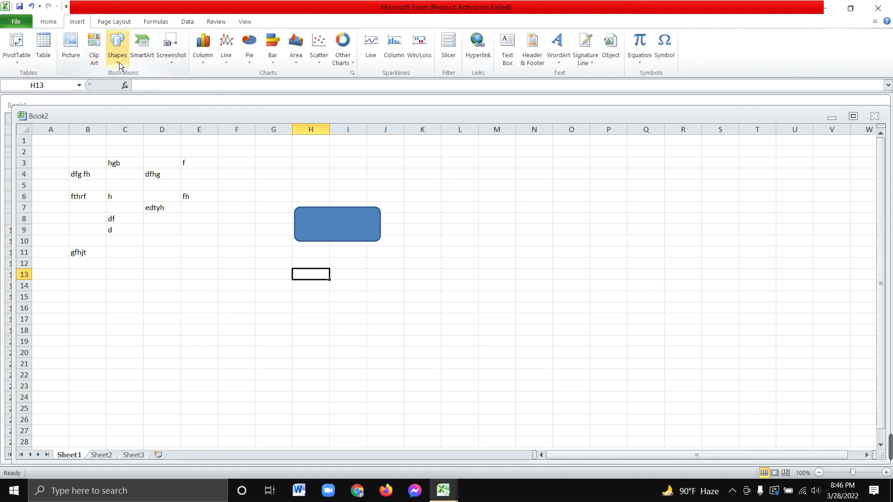
click(118, 60)
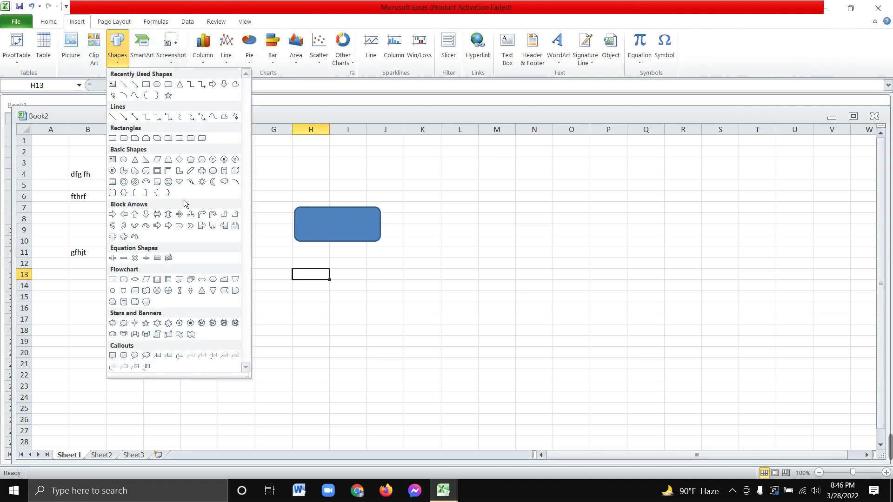
click(145, 214)
drag(354, 291, 471, 240)
click(470, 288)
shift+click(472, 297)
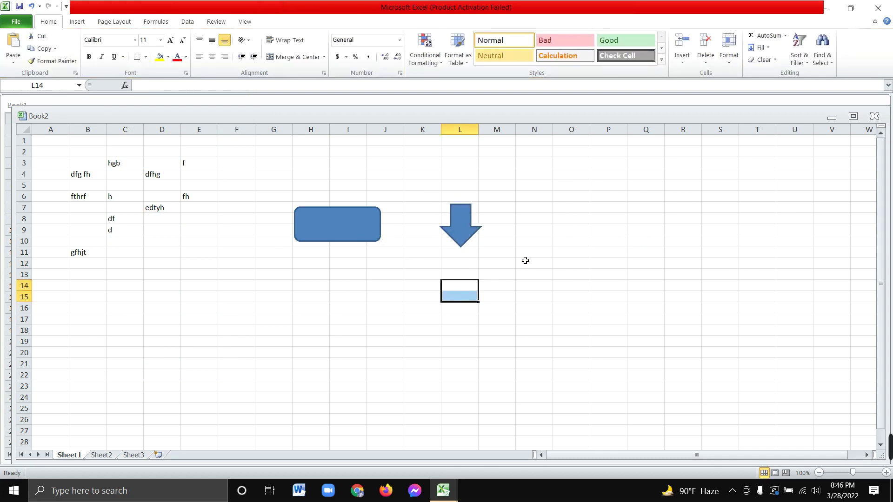
click(372, 310)
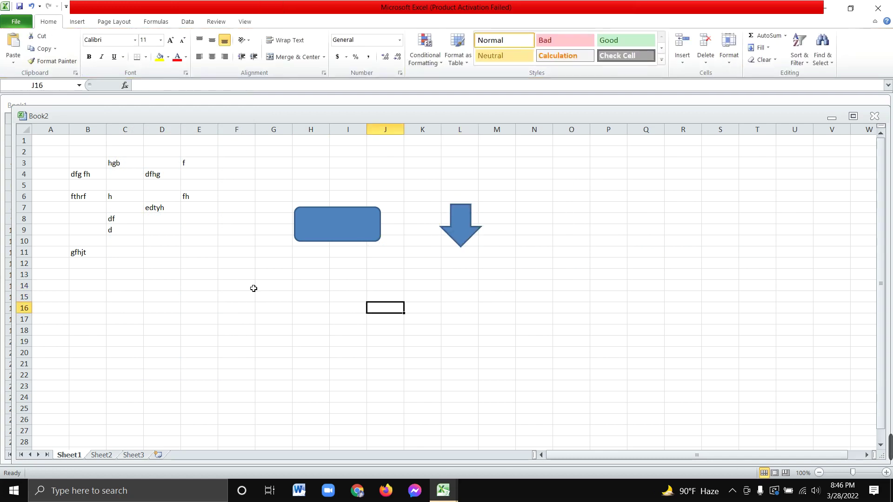
Step: Draw a cloud callout below the sample text, over columns D to H and about rows 14 to 20
click(77, 22)
click(117, 50)
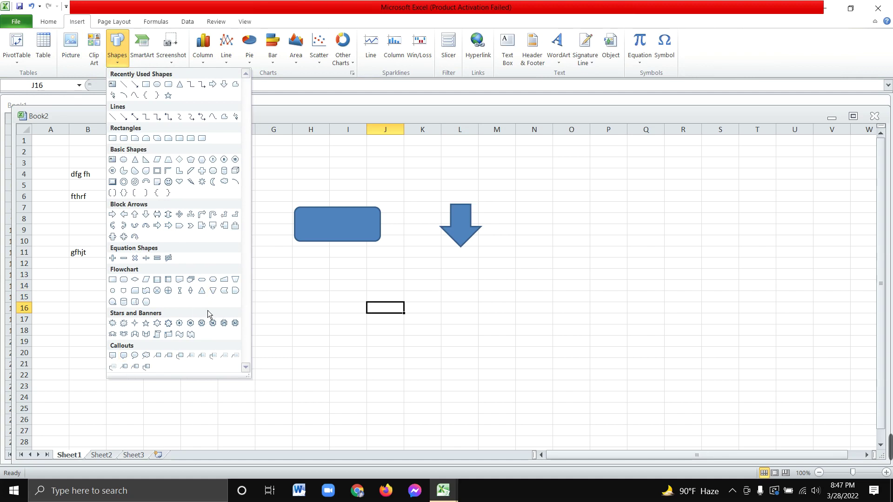
click(146, 356)
mouse_move(168, 346)
mouse_down()
mouse_move(275, 308)
mouse_move(300, 286)
mouse_up()
click(336, 339)
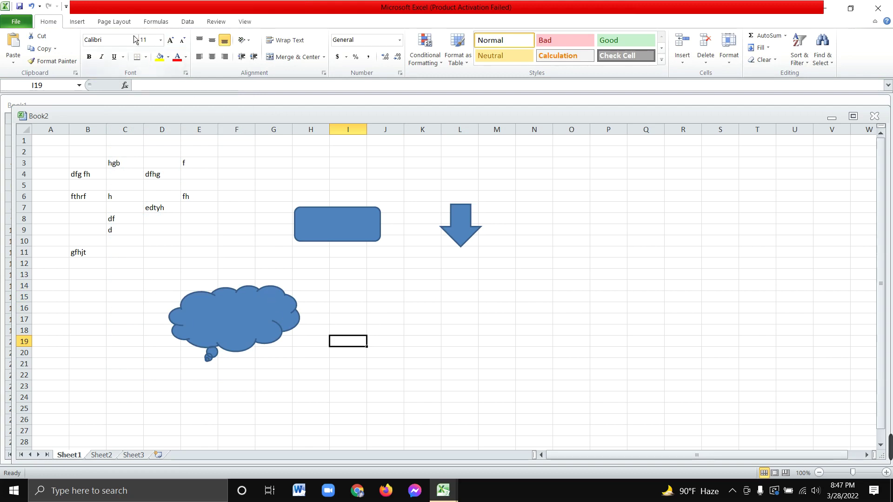
Step: Draw a borderless line callout with a bent leader line over columns N to P, about rows 8 to 20
click(78, 22)
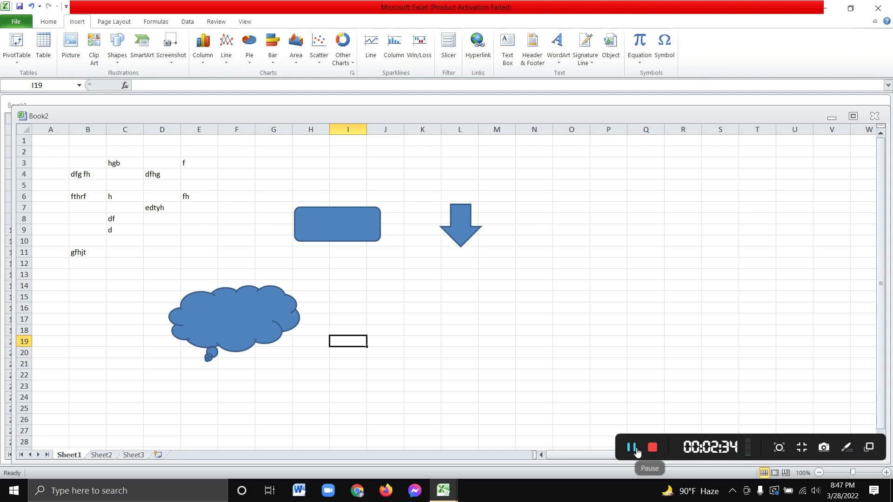
click(117, 51)
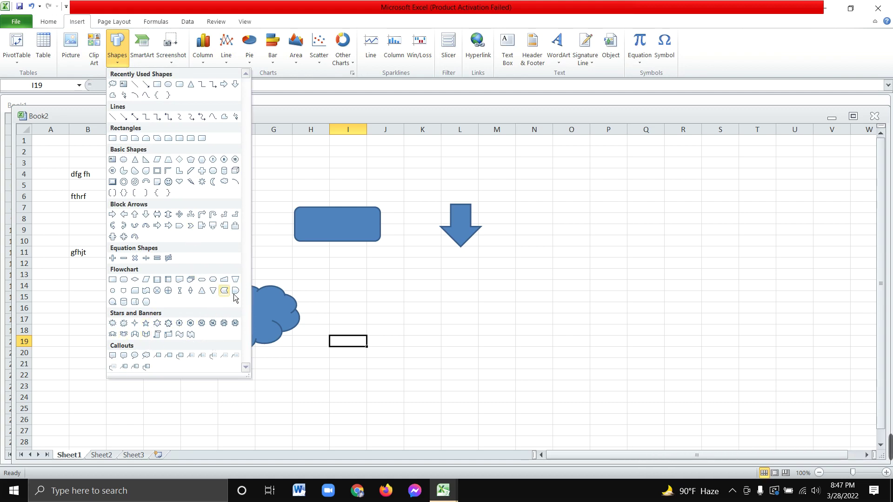
click(123, 367)
mouse_move(526, 358)
mouse_down()
mouse_move(618, 218)
mouse_move(653, 251)
mouse_up()
click(375, 333)
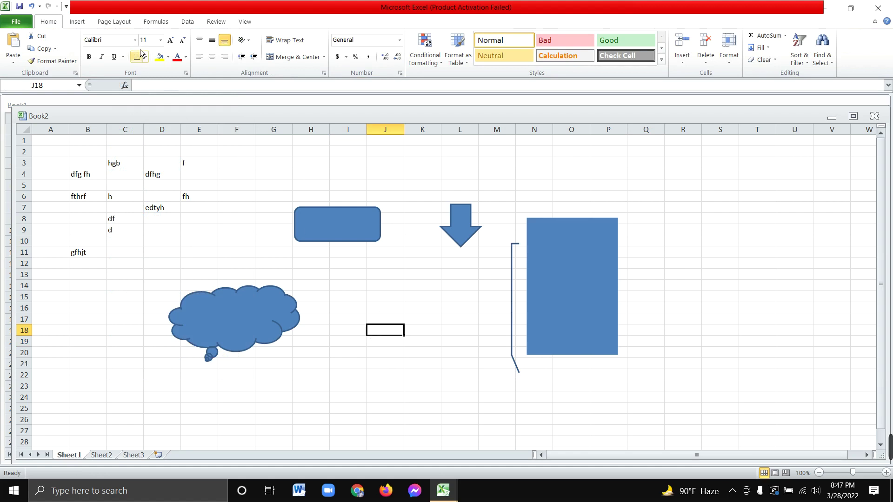
Step: Insert a Vertical Picture List SmartArt graphic and move its middle box up against the first box
click(78, 21)
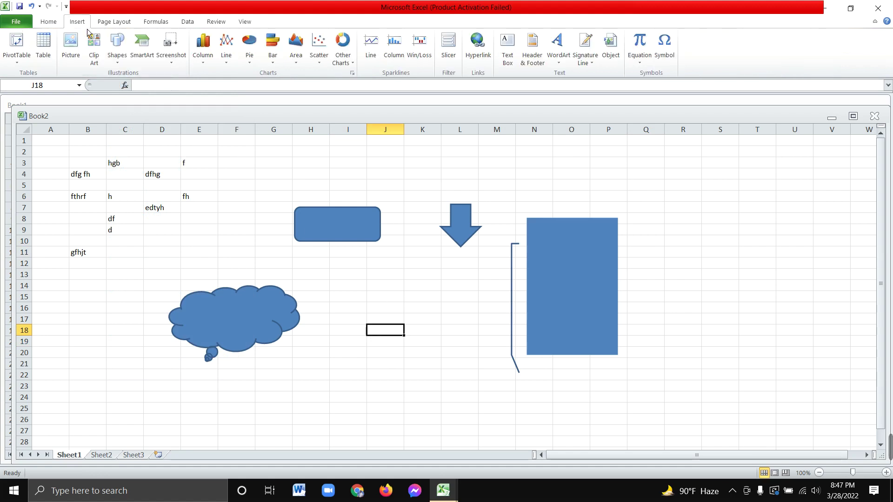
click(142, 57)
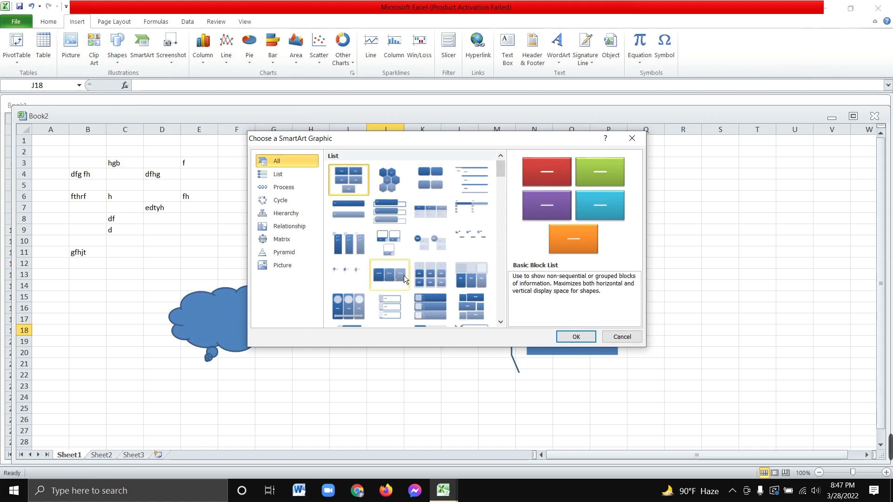
click(303, 183)
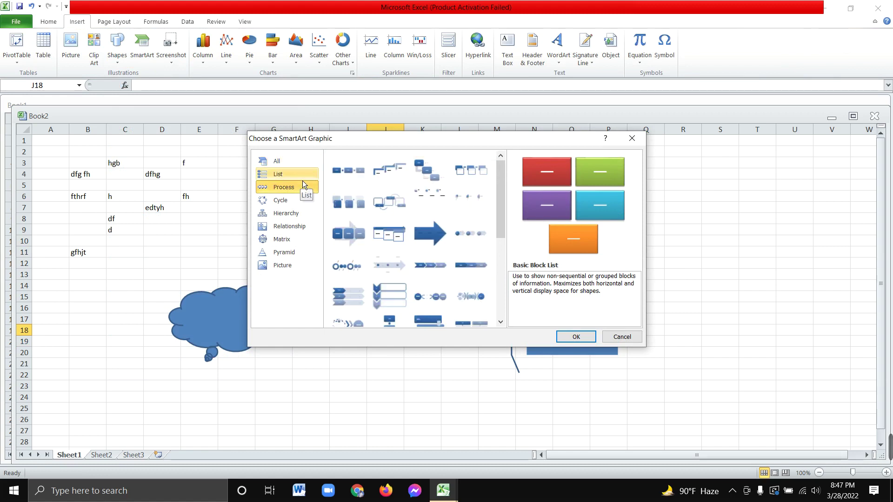
click(302, 180)
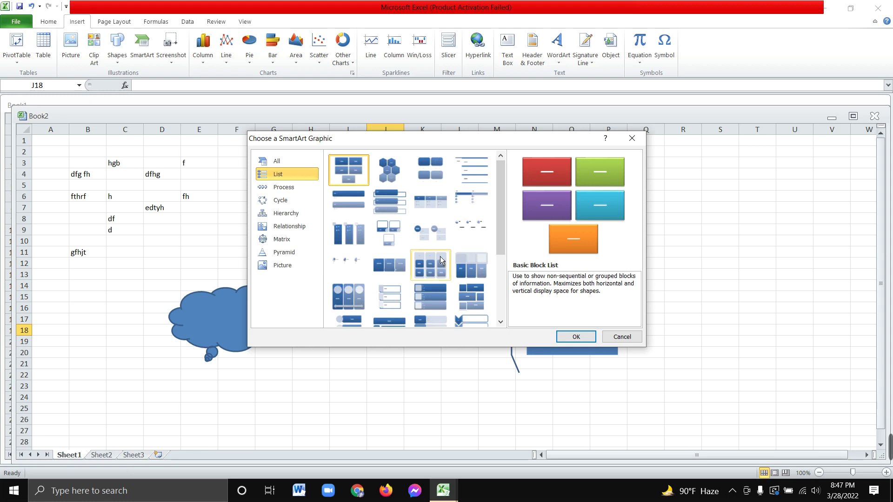
scroll(440, 259, down, 5)
click(431, 194)
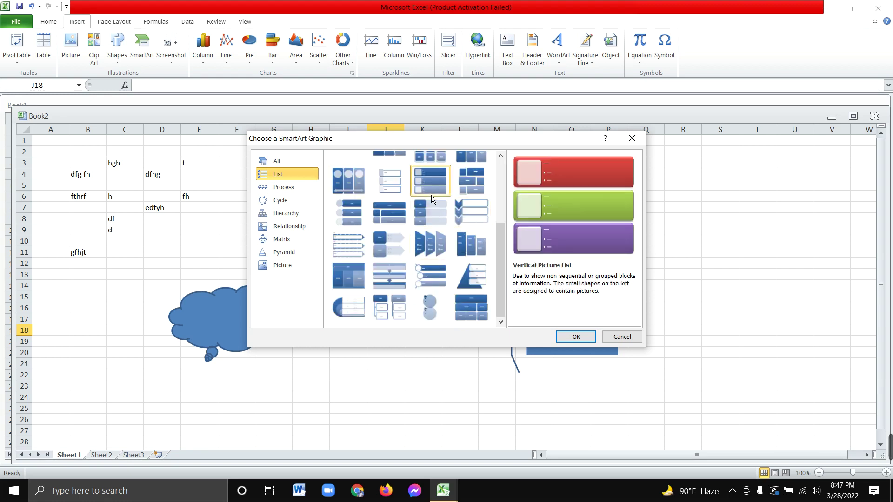
click(578, 340)
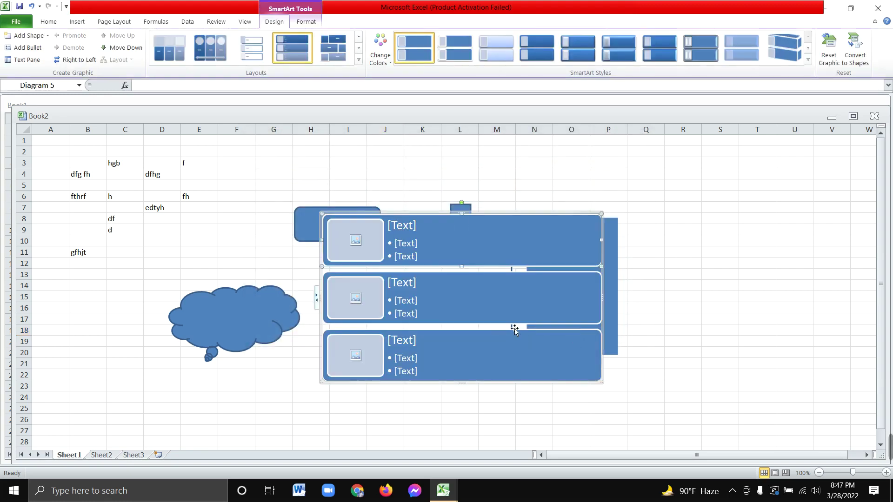
drag(515, 326, 720, 301)
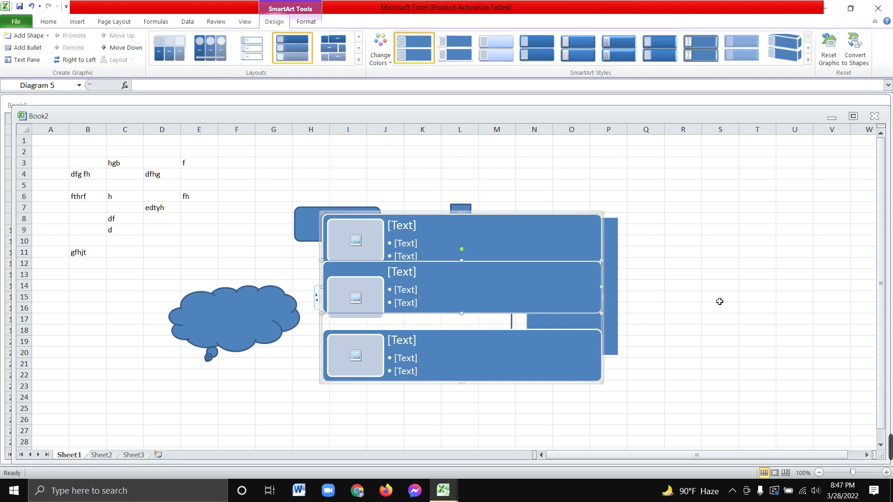
Step: Fill the first SmartArt box with the heading "dfsedrfedsrfg" and the bullets "ffthgrfthgasrdfqawe" and "fghbghfgh"
click(427, 239)
text(fghbghfgh)
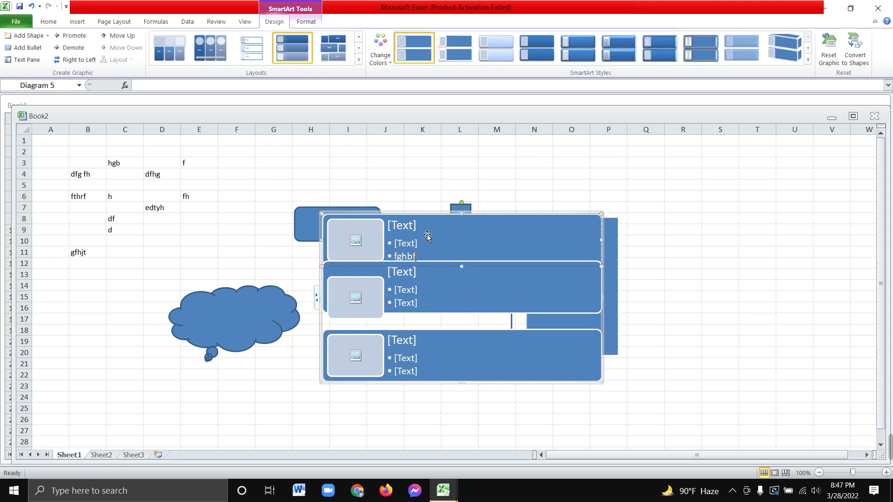
click(420, 243)
text(ffthgrfthgasrdfqawe)
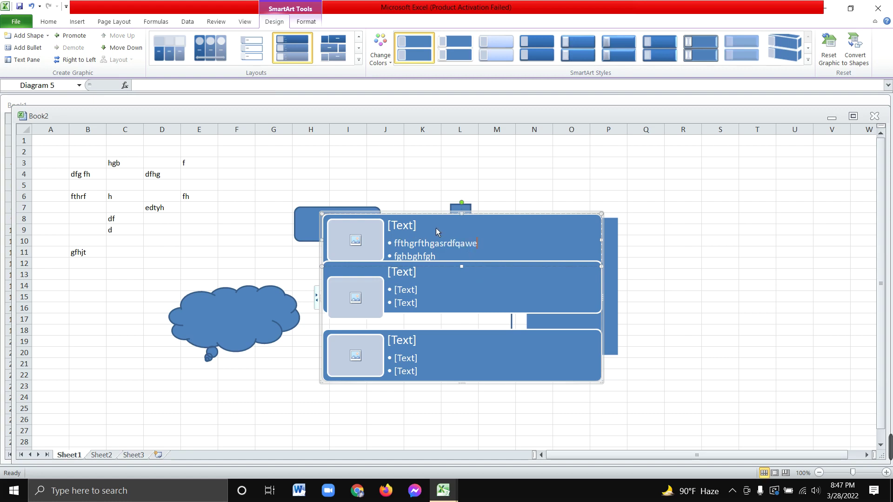
click(436, 228)
text(dfsedrfedsrfg)
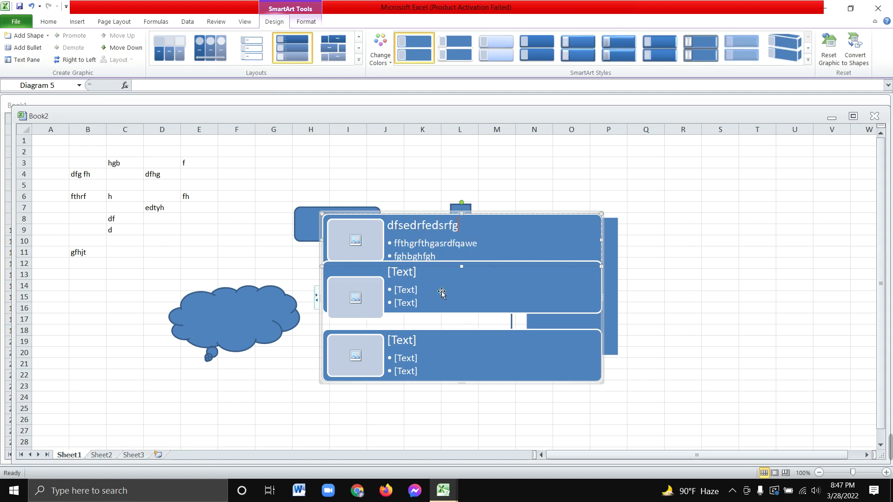
Step: Fill the second SmartArt box with the heading "dfg" and the bullets "drfg" and "fgddfg"
click(422, 303)
click(421, 303)
text(fgd)
click(419, 292)
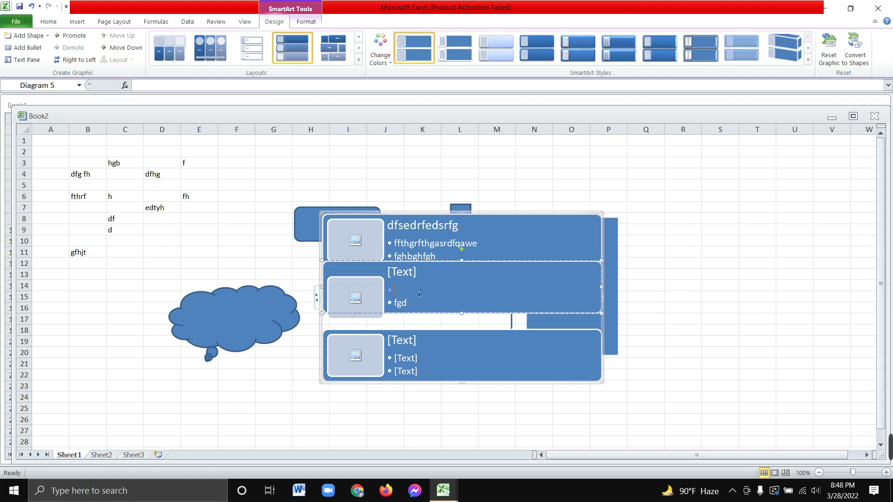
text(dfg)
click(420, 273)
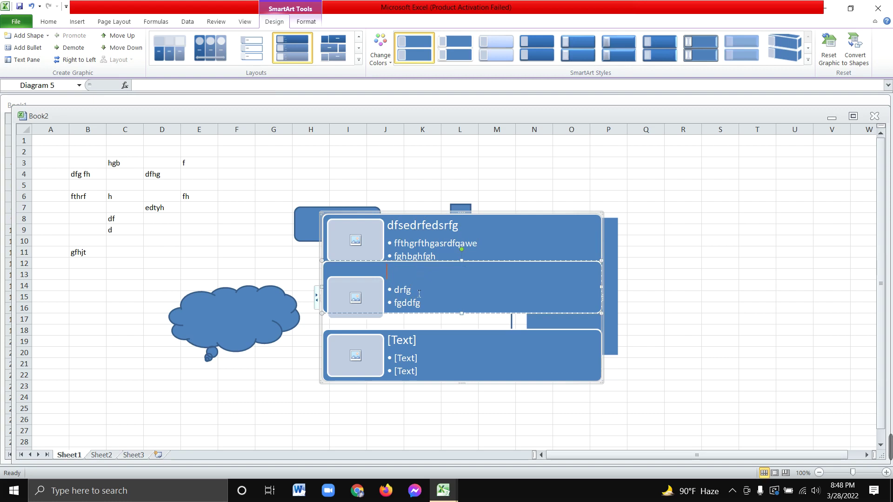
text(dfg)
Step: Enter the heading "gf" and the second bullet "dfdfgf" in the third SmartArt box
click(414, 374)
text(df)
click(401, 340)
text(gf)
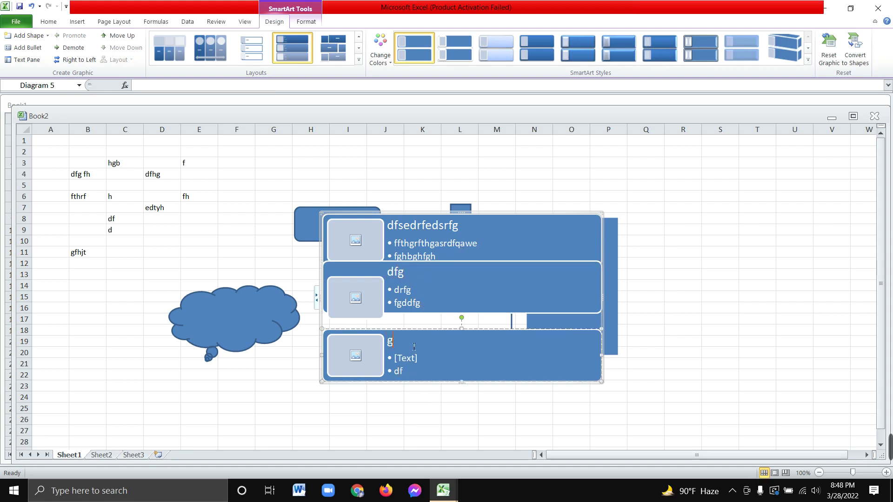
click(422, 363)
text(dfgf)
Step: Move the third and second SmartArt boxes up over the first box, and deselect the graphic
click(716, 320)
drag(543, 358, 622, 257)
drag(495, 300, 679, 218)
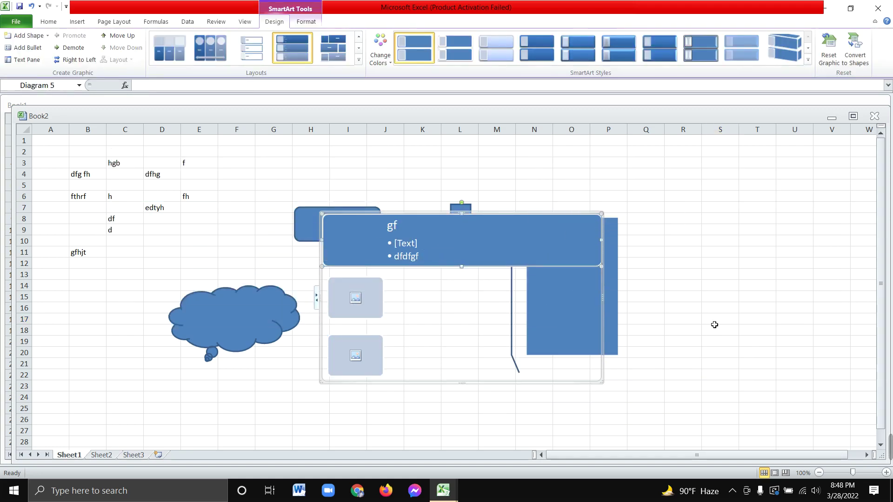
click(716, 341)
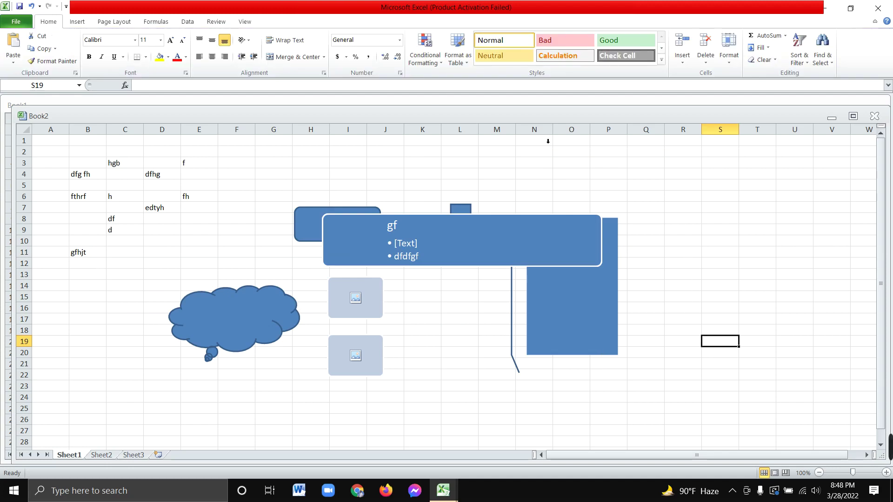
Step: Look through the SmartArt categories, insert a Basic Pyramid graphic, and shift its middle tier up and to the right
click(80, 23)
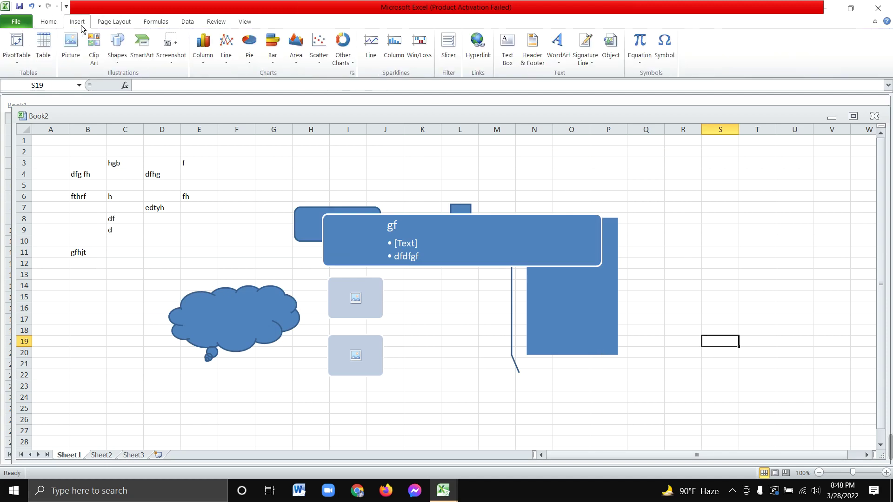
click(140, 49)
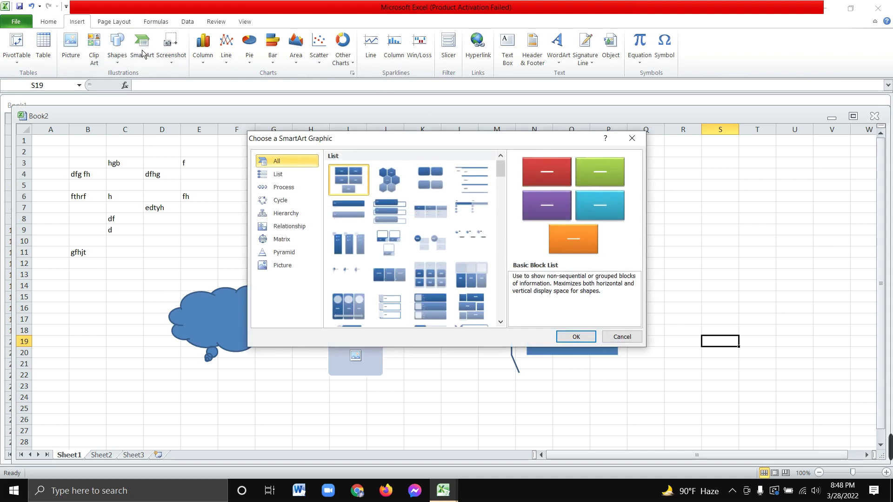
click(285, 175)
click(296, 190)
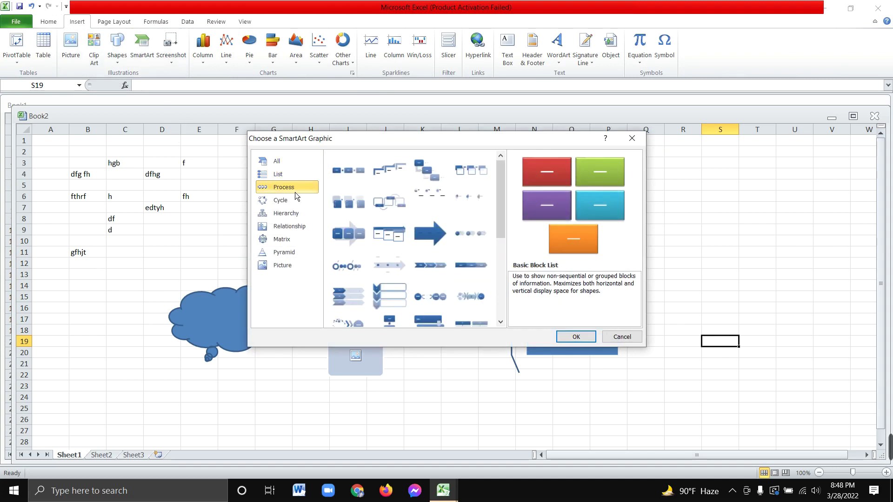
click(302, 201)
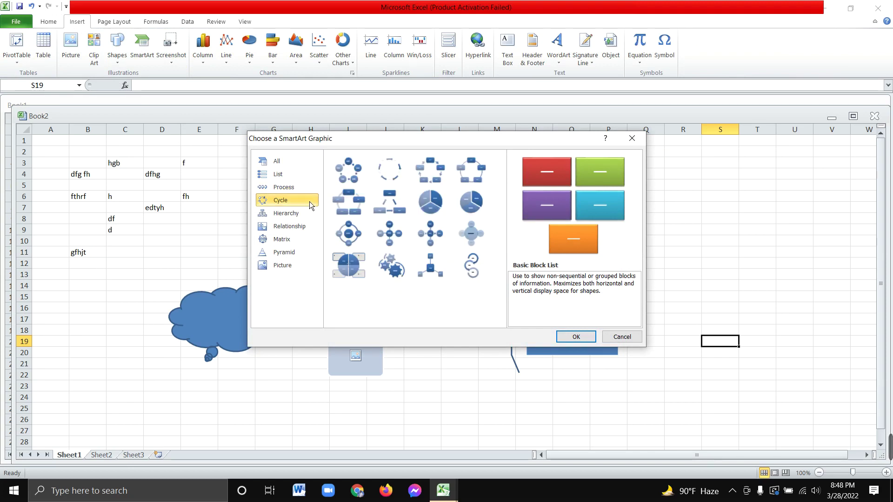
click(294, 214)
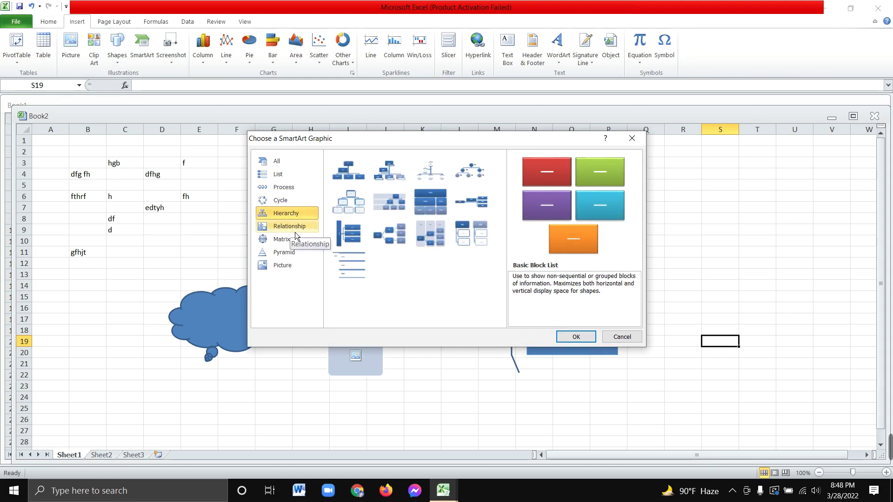
click(295, 228)
click(291, 241)
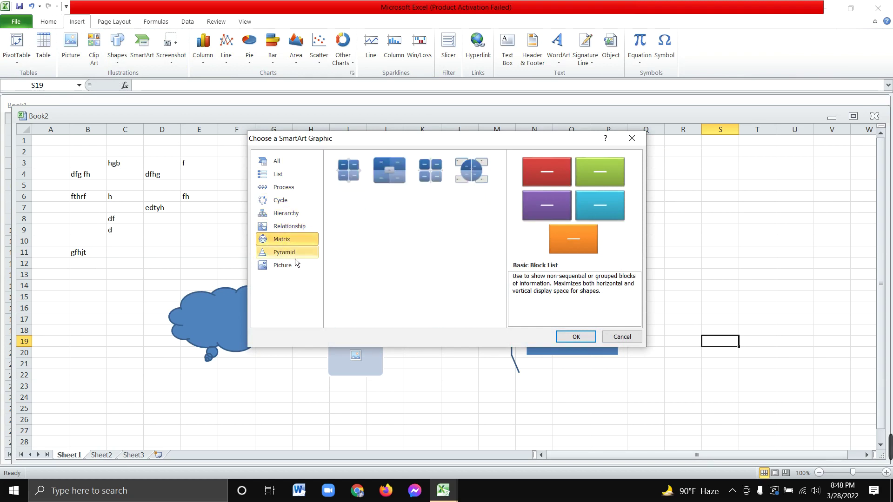
click(300, 258)
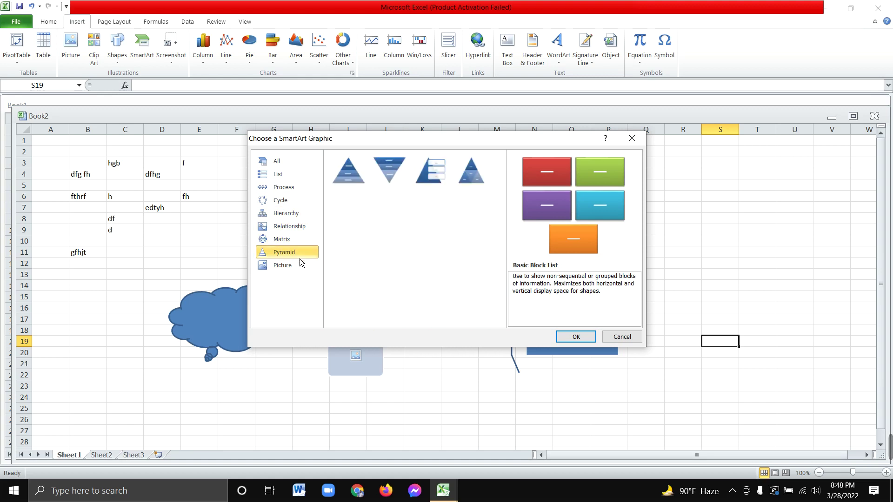
click(358, 179)
click(569, 336)
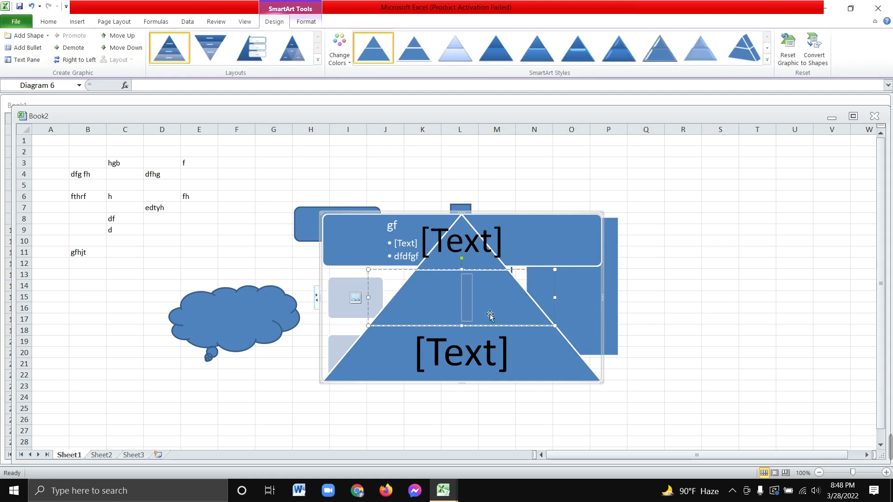
drag(490, 314, 769, 279)
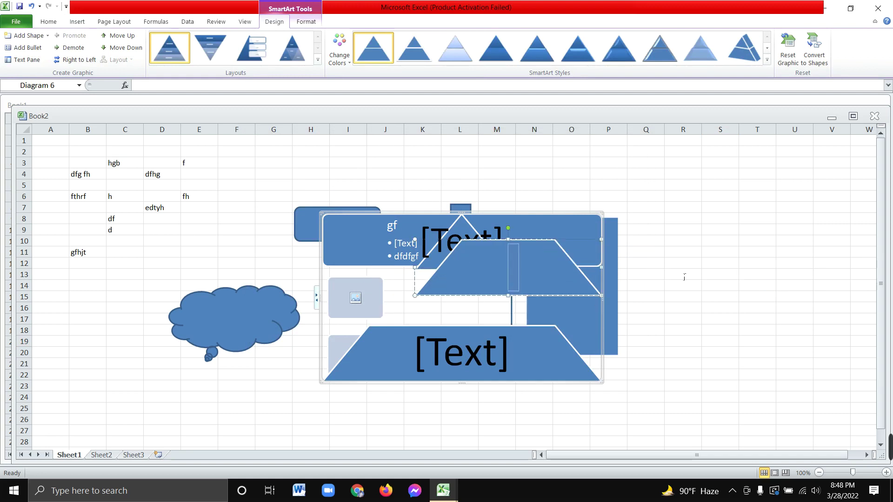
click(670, 285)
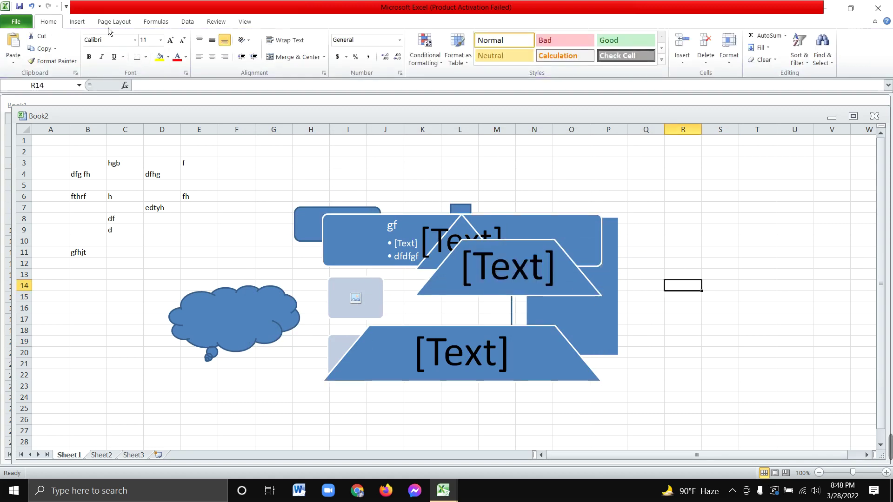
Step: Undo the recent changes back through the pyramid, the picture list graphic and the borderless line callout
click(32, 6)
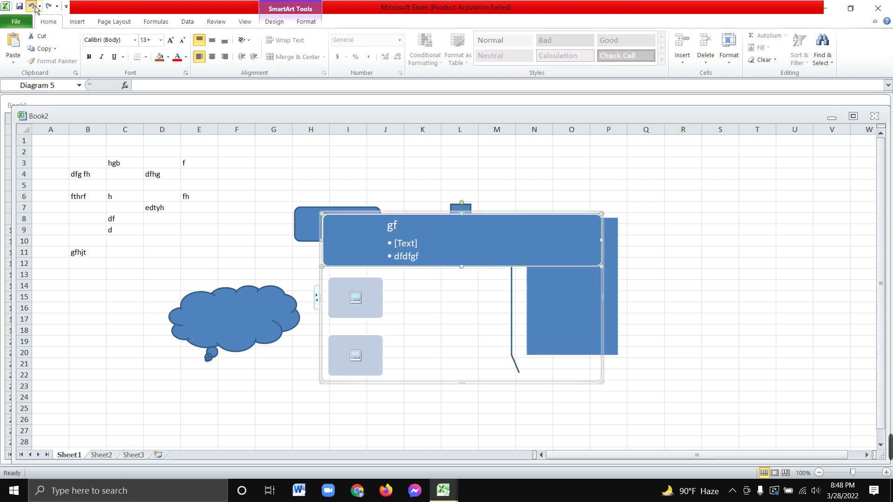
click(32, 7)
click(32, 6)
click(31, 6)
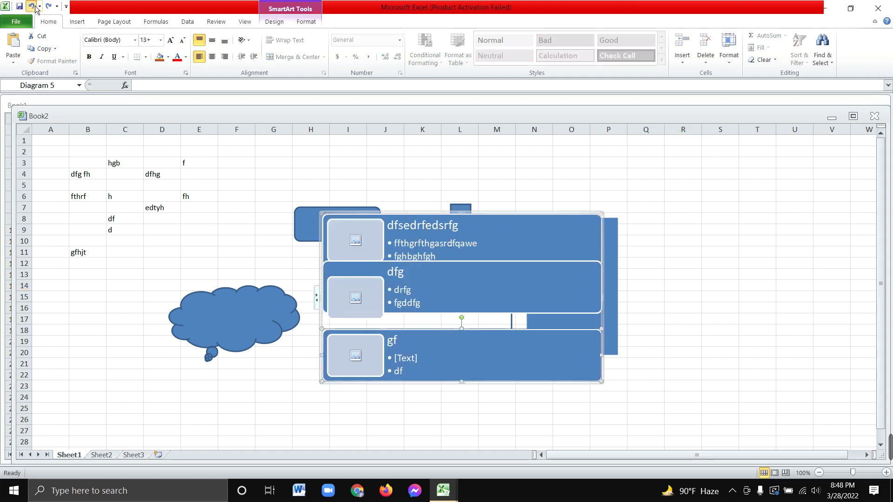
click(31, 6)
click(31, 6)
click(32, 6)
click(32, 6)
click(32, 6)
click(33, 6)
click(33, 6)
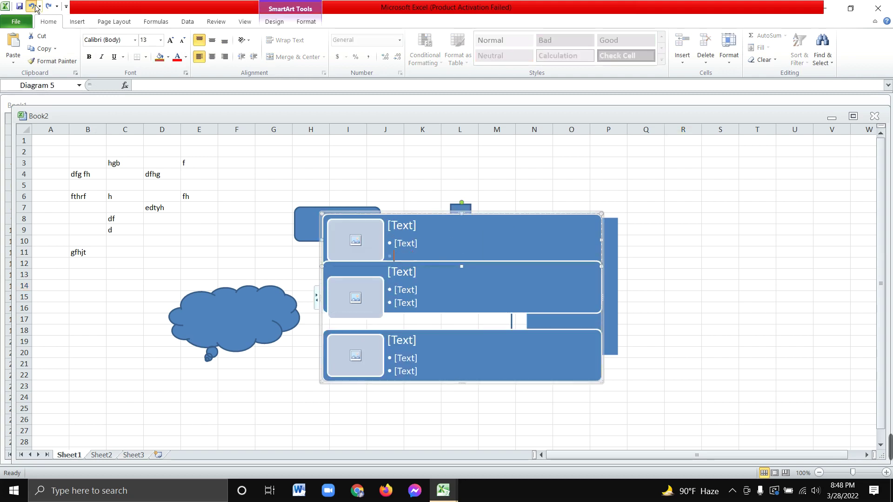
click(33, 6)
click(266, 265)
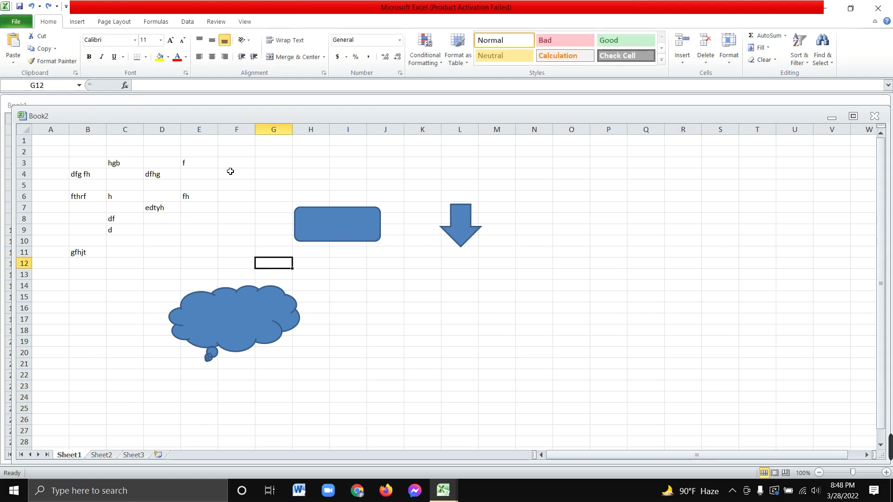
Step: Examine the Picture category of the SmartArt graphics and close the gallery without inserting anything
click(114, 21)
click(77, 22)
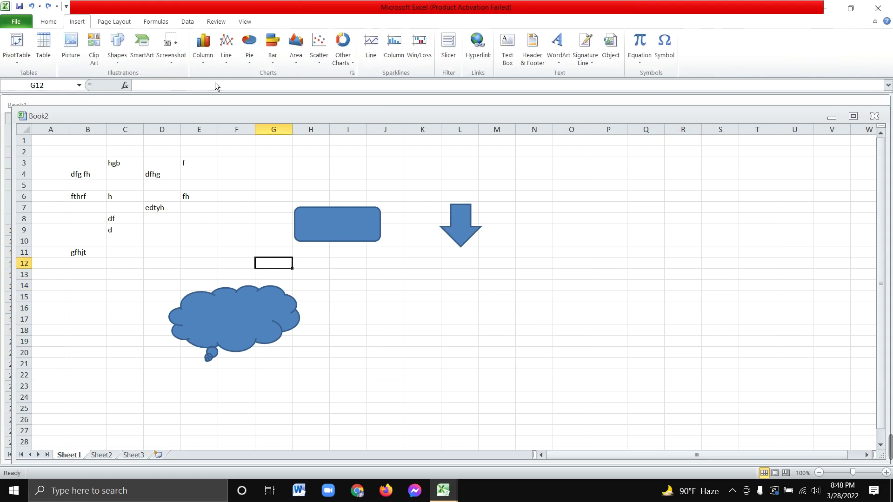
click(152, 63)
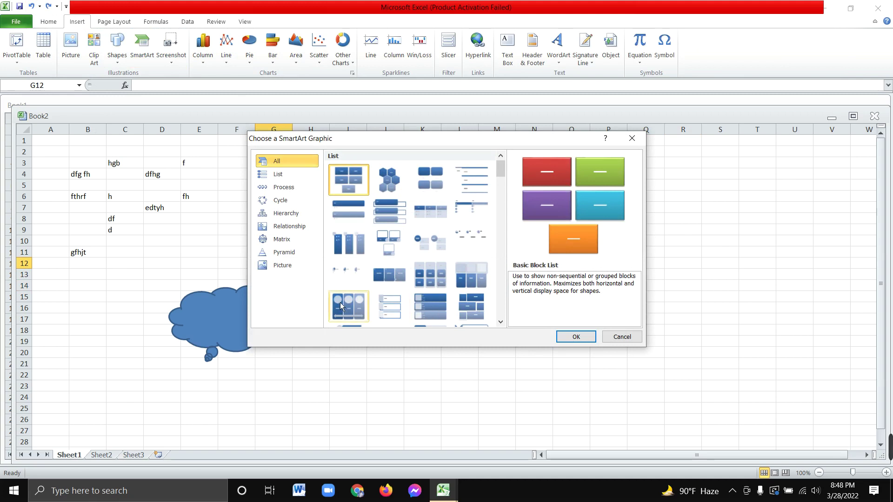
click(289, 269)
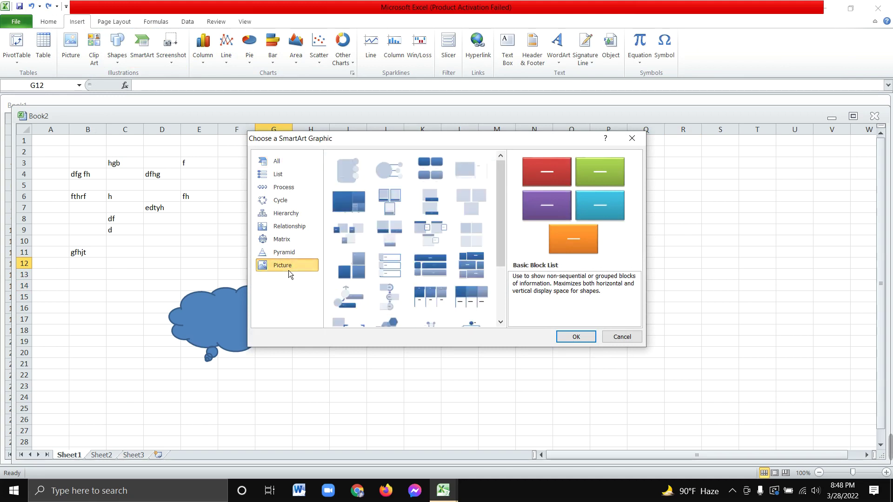
scroll(416, 247, down, 3)
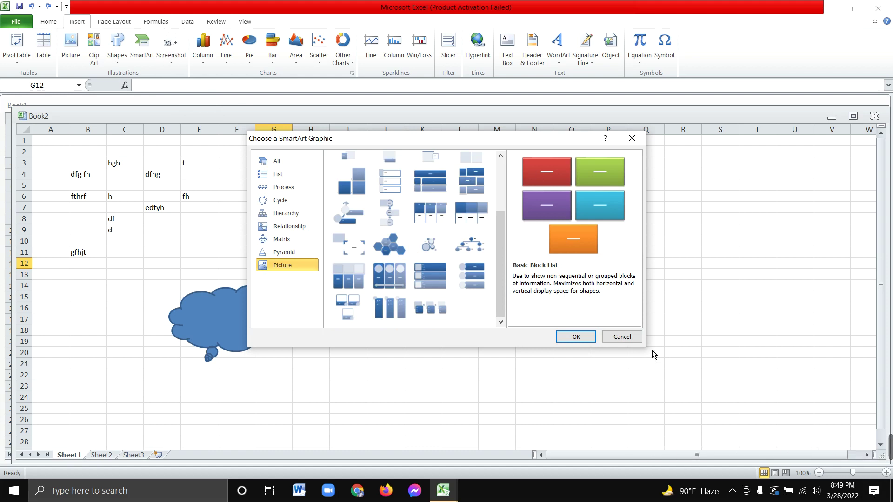
click(622, 337)
Step: Examine the options for inserting a screenshot, without capturing anything
click(177, 62)
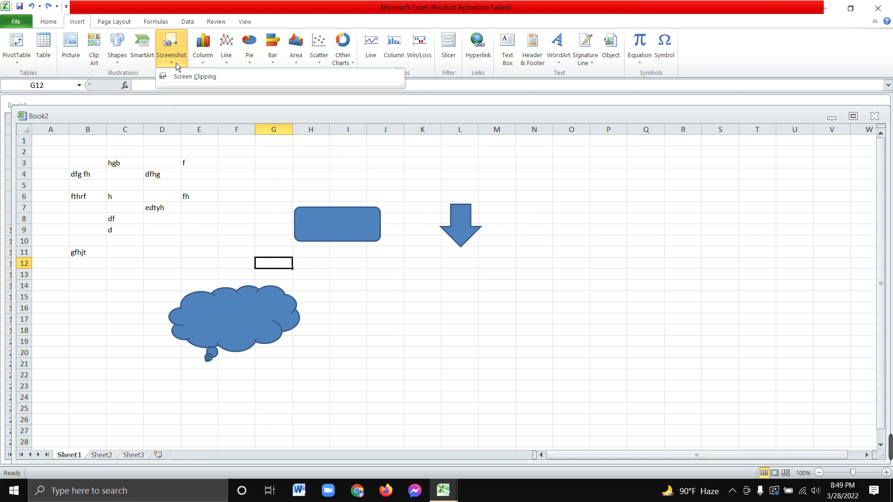
click(176, 63)
click(176, 53)
click(176, 53)
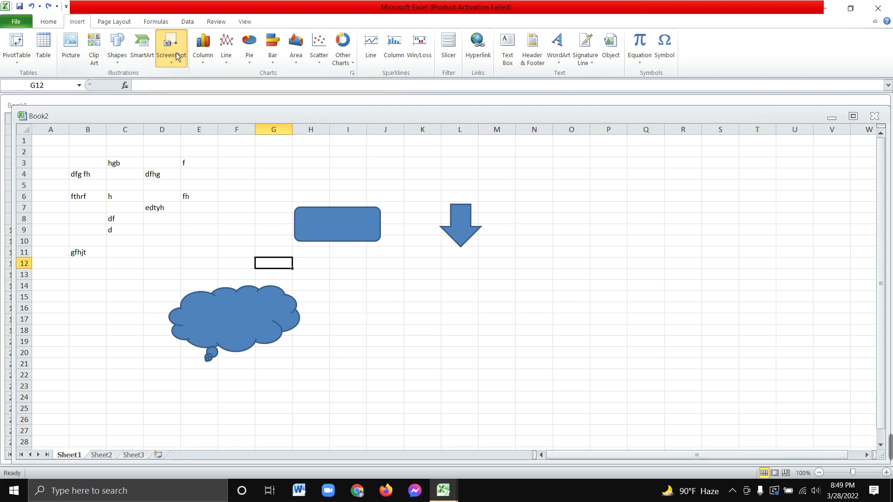
click(177, 56)
click(191, 99)
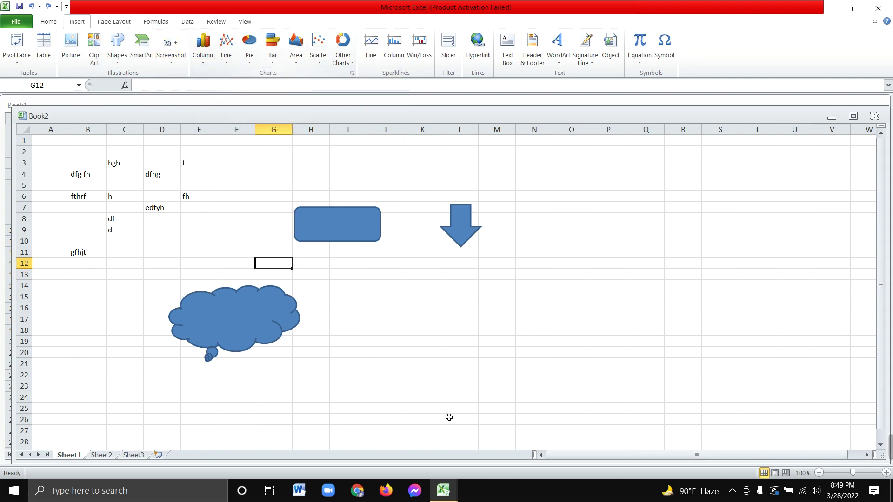
Step: Insert an empty column chart of the fourth Pyramid type and move it over columns M to U, beside the down arrow
click(204, 65)
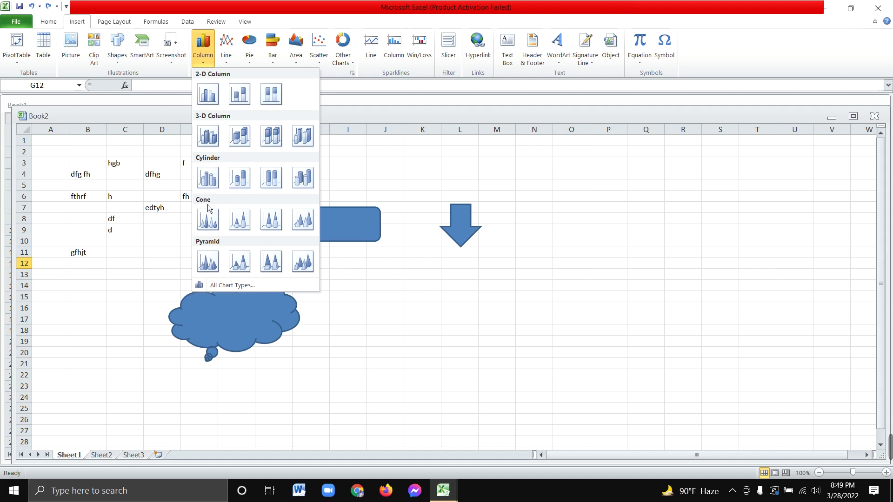
click(303, 262)
drag(441, 296, 622, 308)
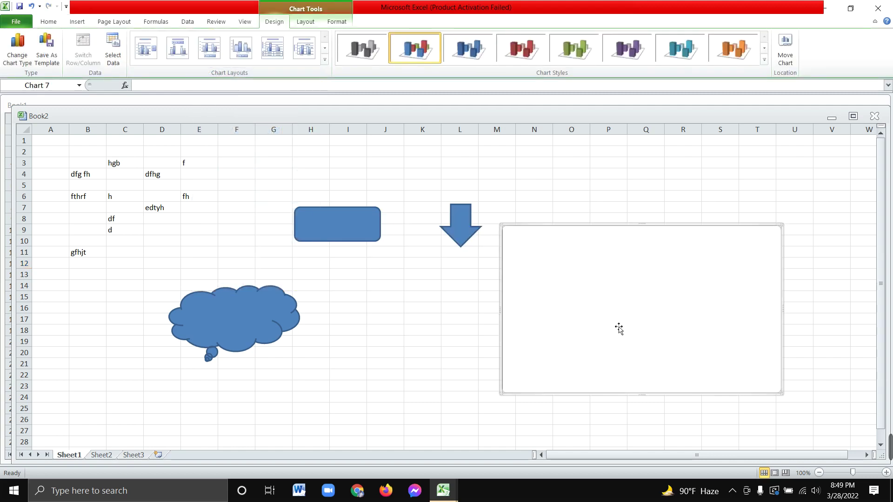
click(387, 322)
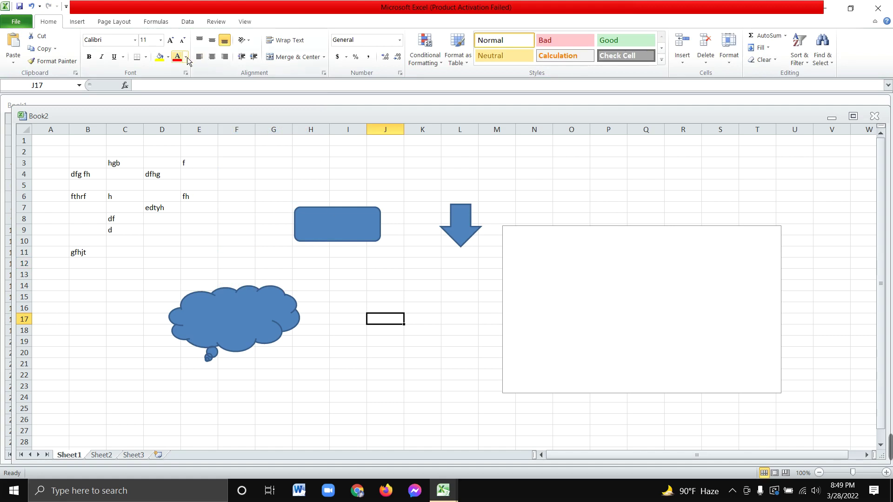
Step: Look through the available Line, Pie, Bar and Area chart types without inserting one
click(77, 21)
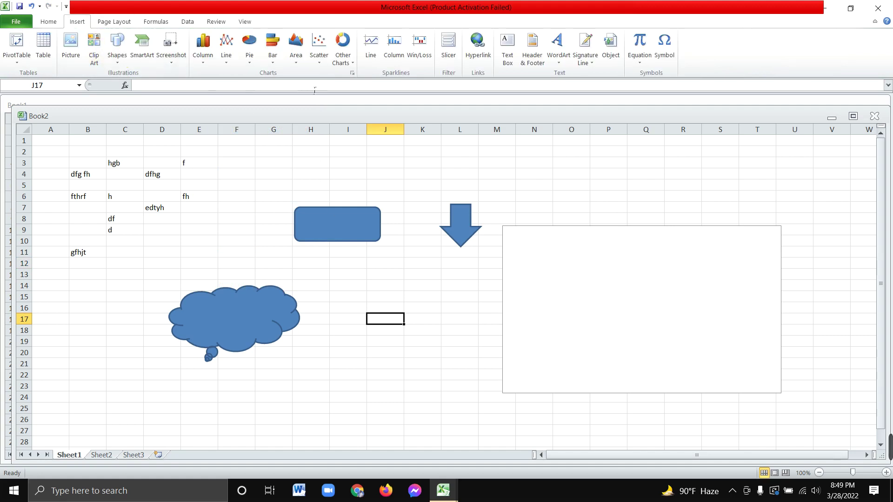
click(227, 64)
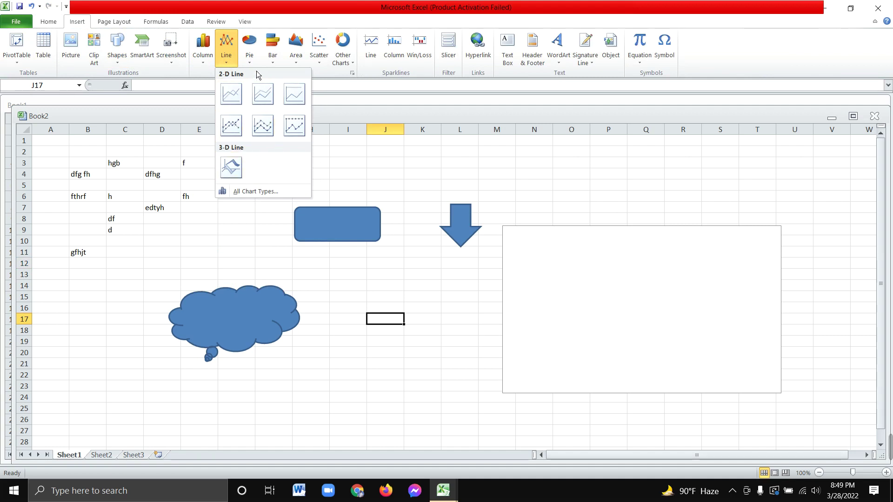
mouse_move(253, 62)
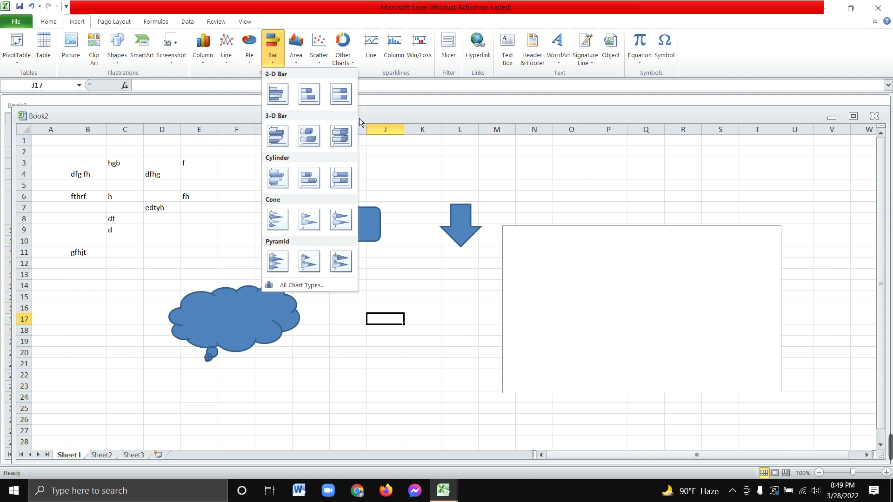
click(297, 62)
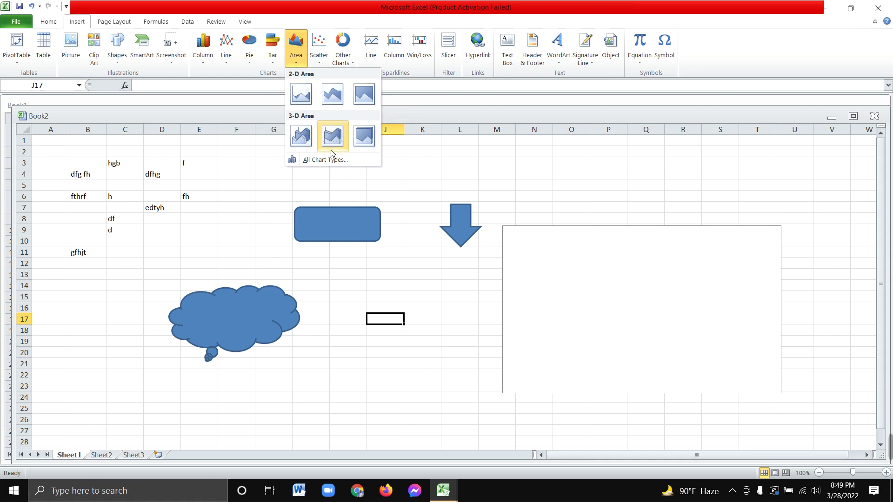
Step: Examine the full list of chart types, going through the categories from Line to Radar
click(324, 162)
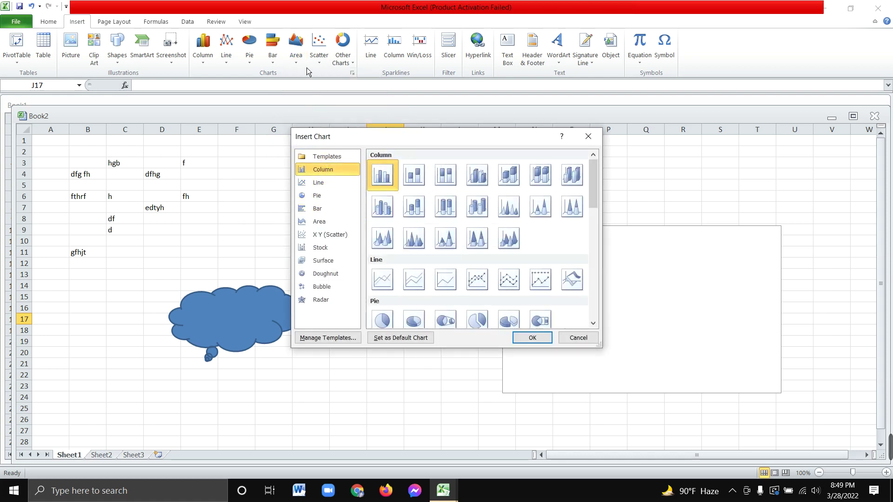
click(331, 185)
click(328, 195)
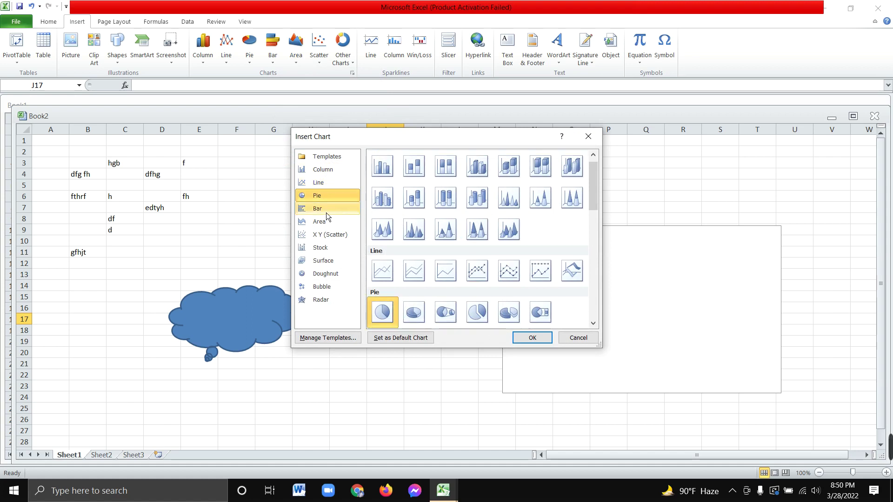
click(327, 209)
click(338, 222)
click(336, 235)
click(337, 248)
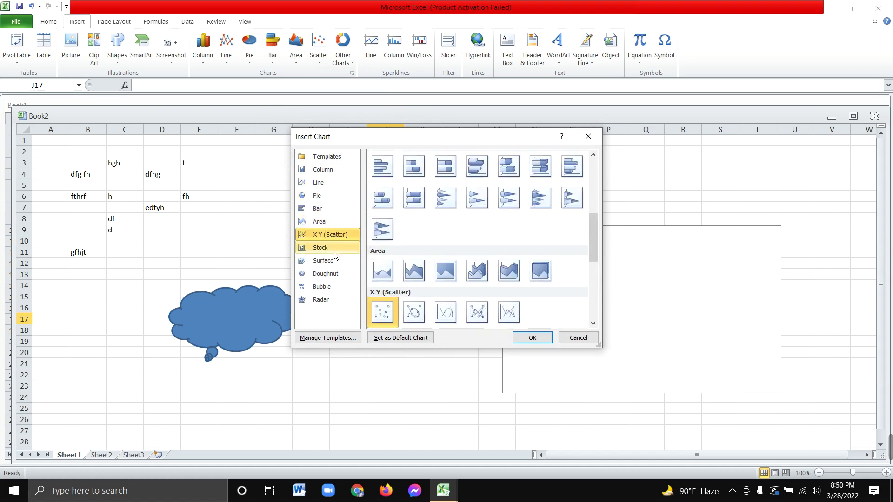
click(338, 261)
click(337, 273)
click(331, 287)
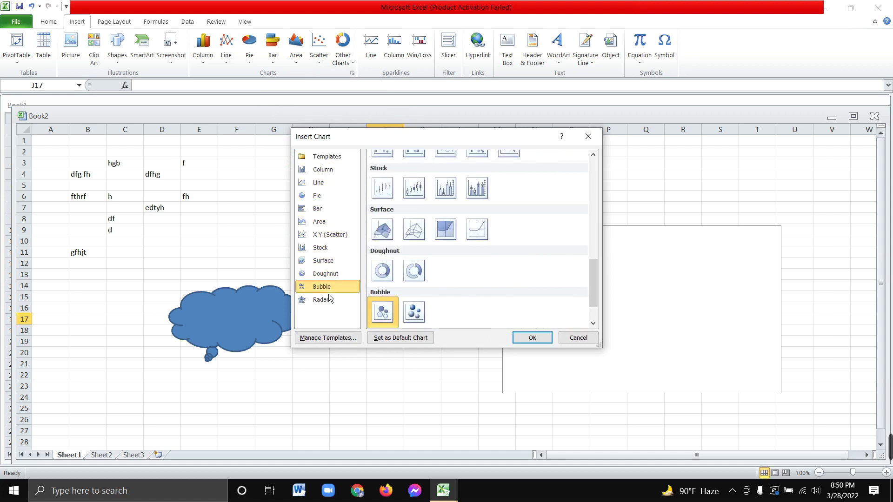
click(326, 299)
Step: Insert an empty chart of the second Radar type and move it over columns D to K, below row 7
scroll(481, 261, up, 10)
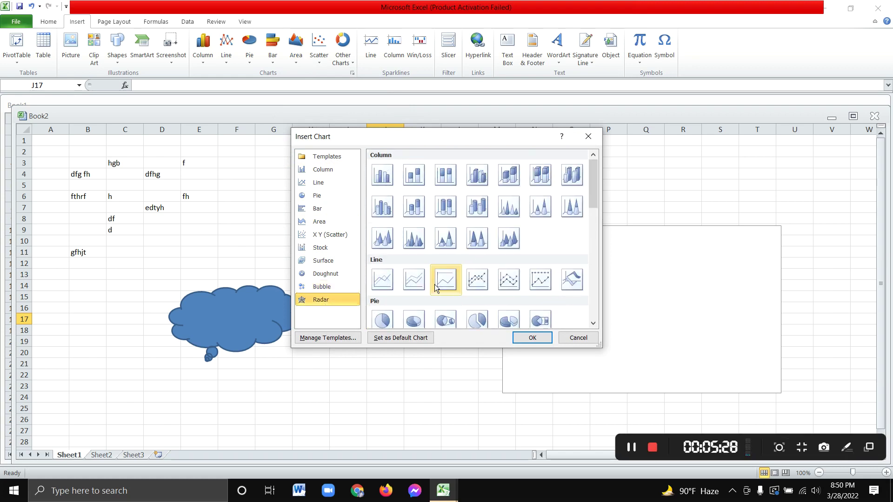
scroll(429, 258, down, 10)
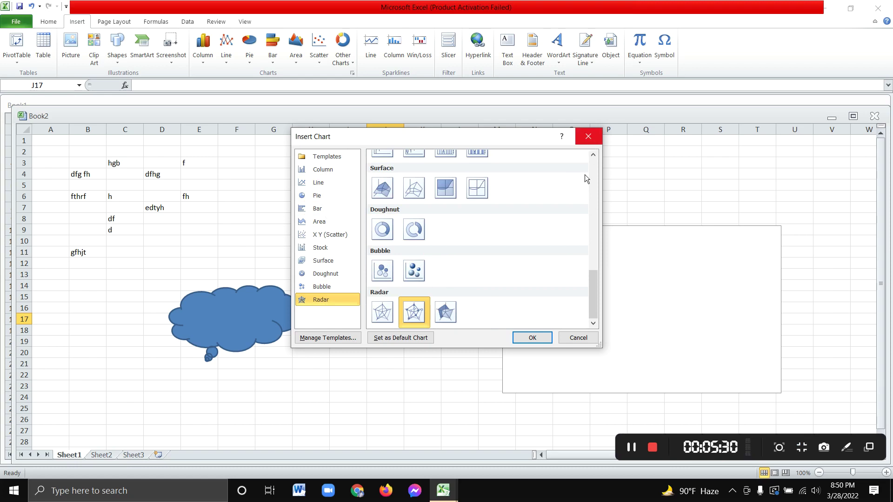
click(546, 343)
drag(478, 314, 353, 269)
click(346, 139)
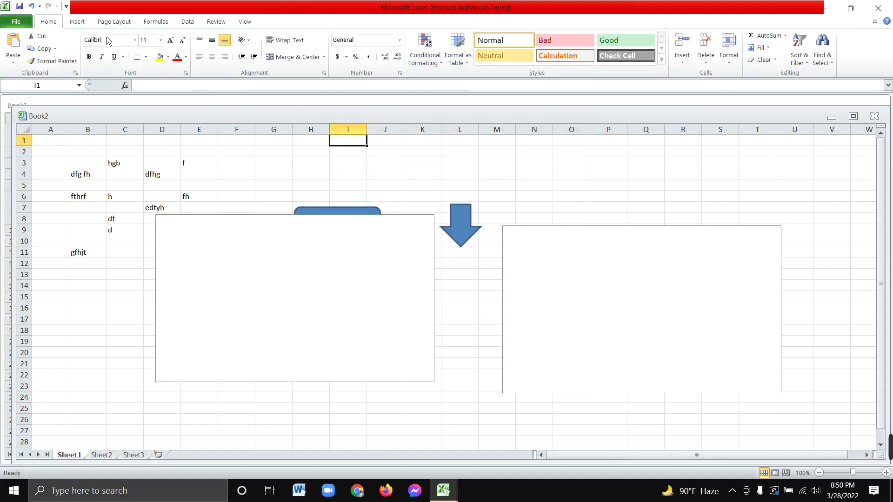
Step: Try to draw a text box across cells L3 to O4 above the down arrow
click(77, 21)
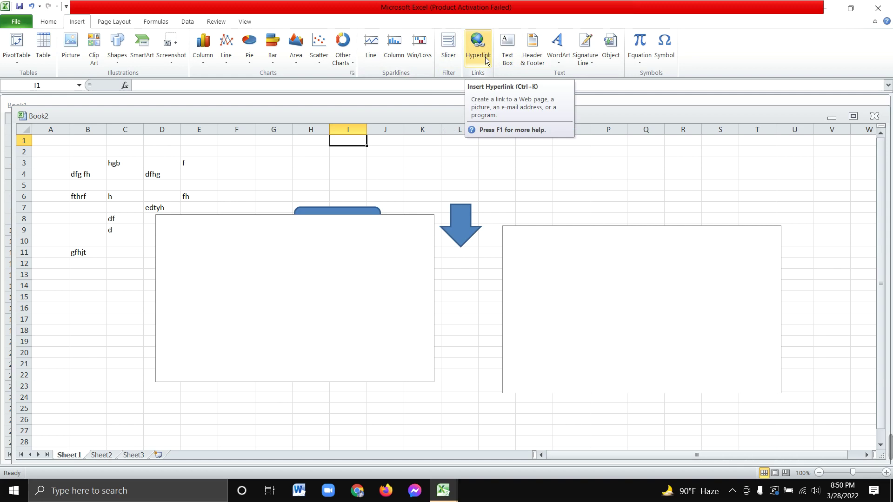
scroll(484, 58, up, 1)
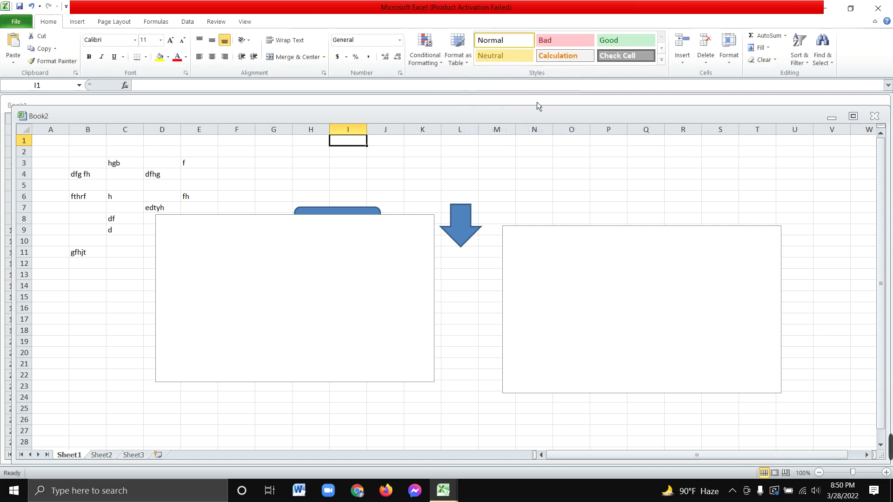
click(77, 22)
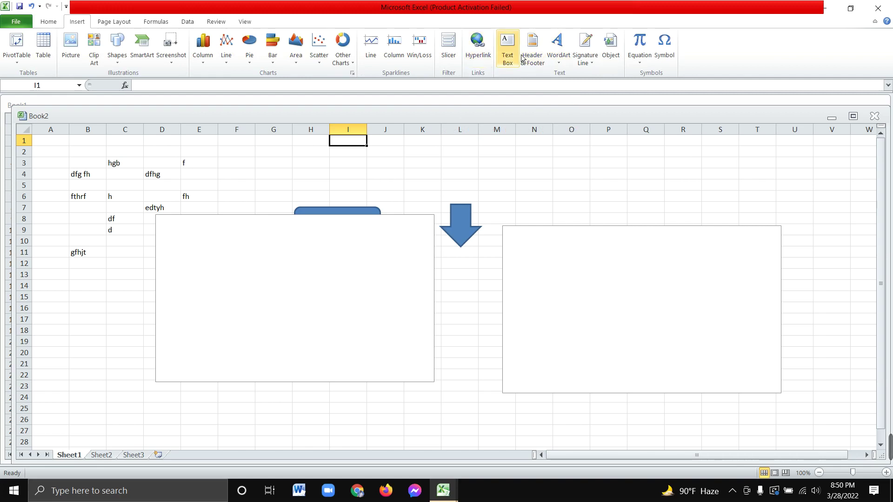
drag(458, 174, 586, 170)
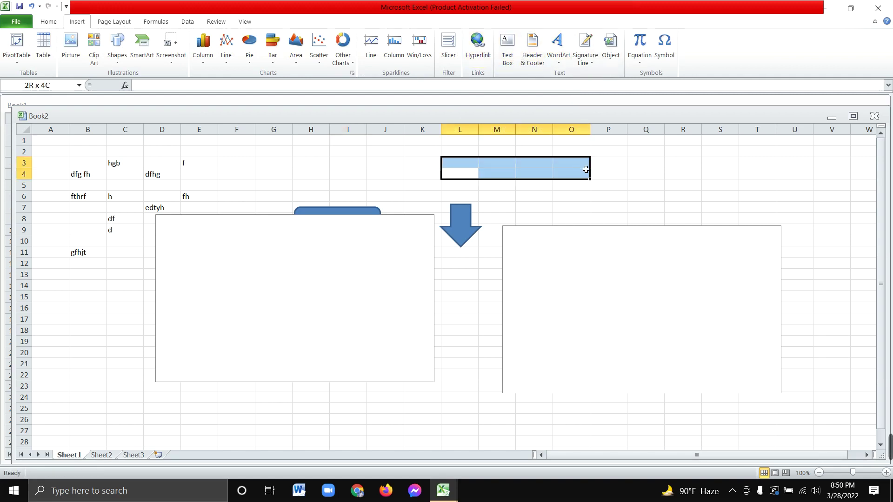
click(638, 186)
Step: Enter the sample text "edfrg" in cell O4
click(566, 174)
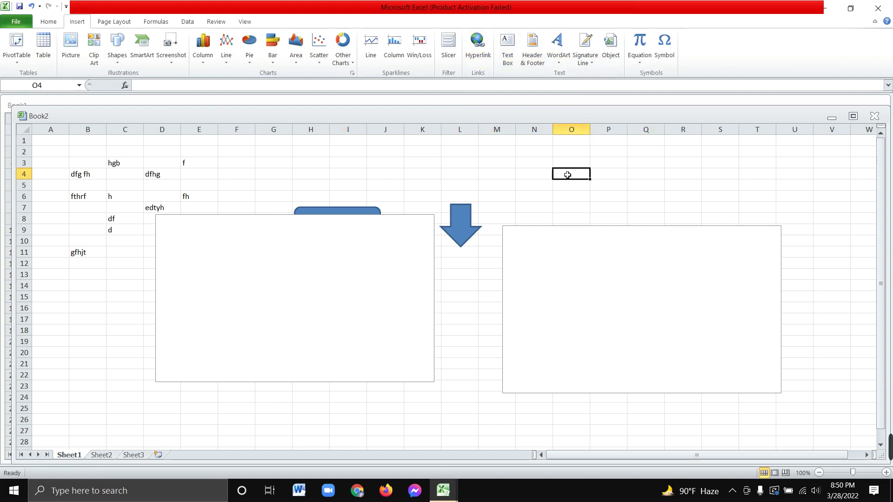
click(514, 64)
text(edfrg)
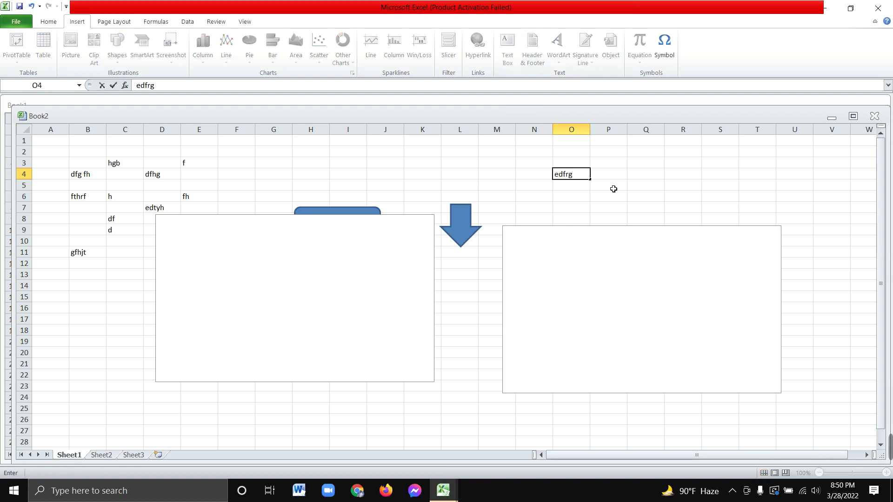
click(613, 189)
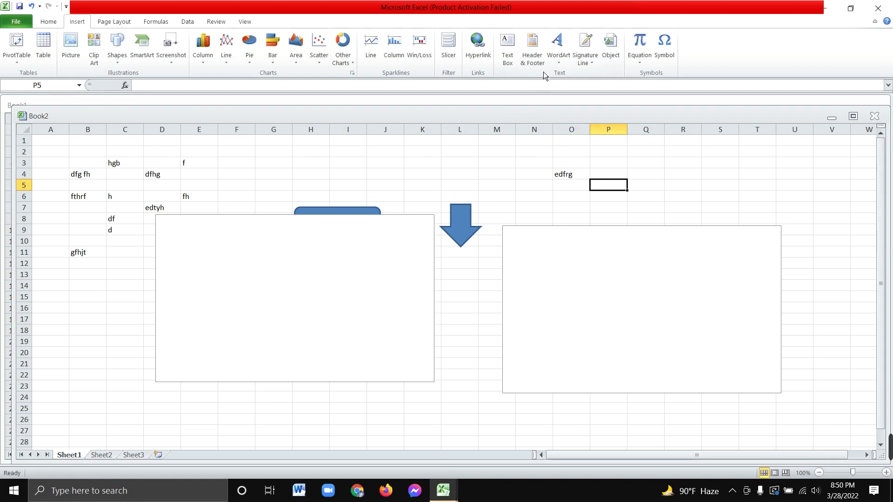
Step: Insert WordArt in the black-filled style with a white outline, reading "sdfgdgvdfvg", and deselect it
click(568, 63)
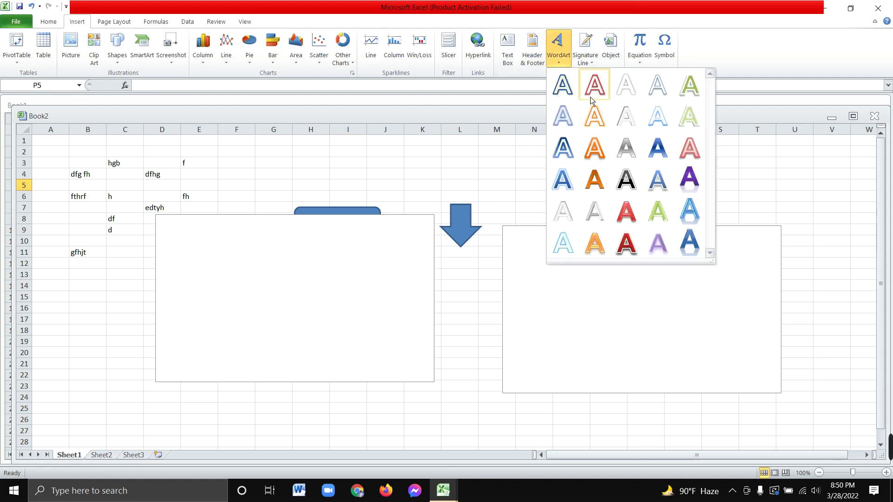
click(640, 184)
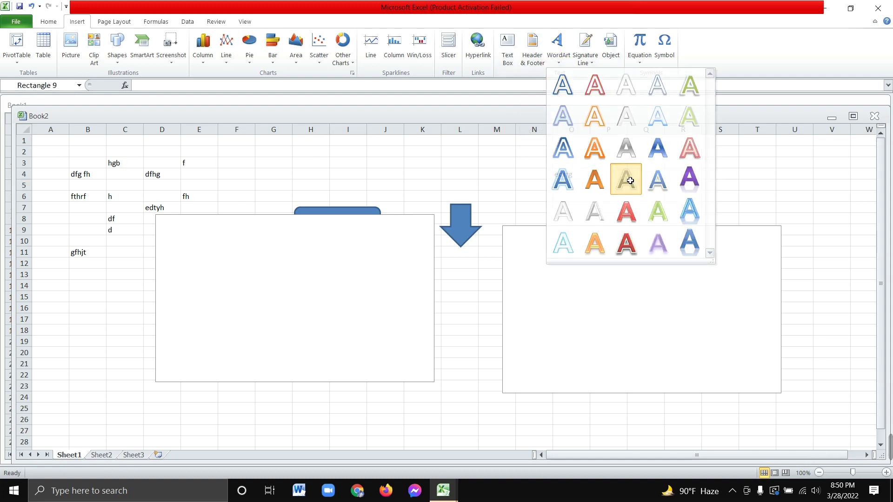
text(sdfgdgvdfvg)
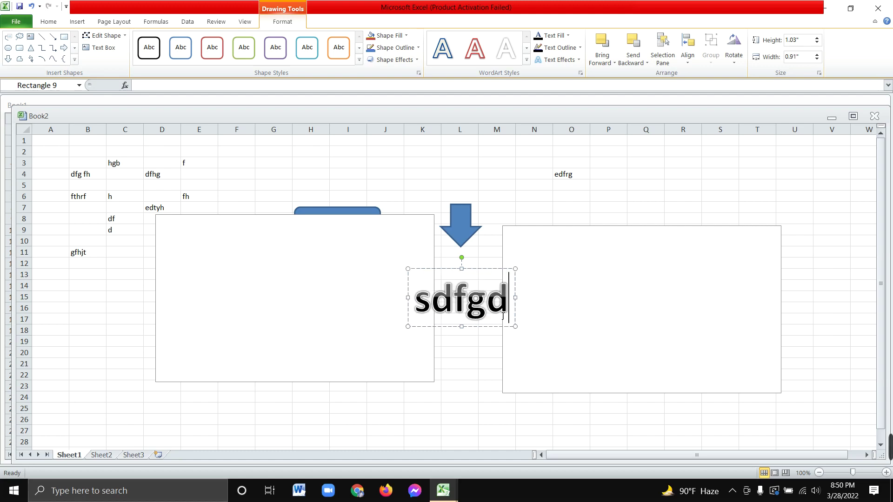
click(727, 303)
click(471, 300)
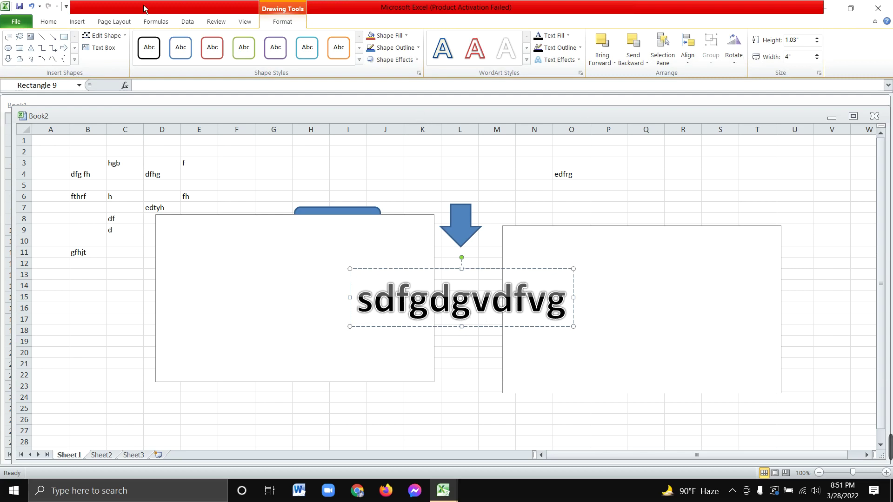
click(78, 22)
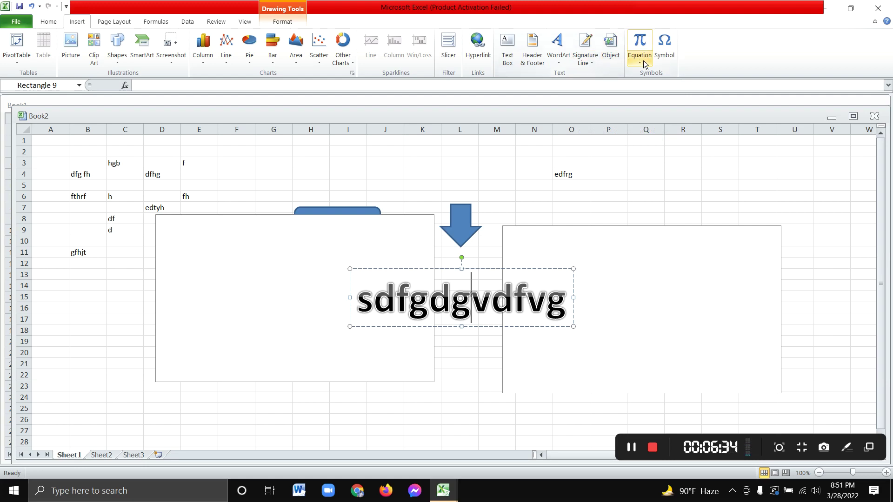
click(420, 208)
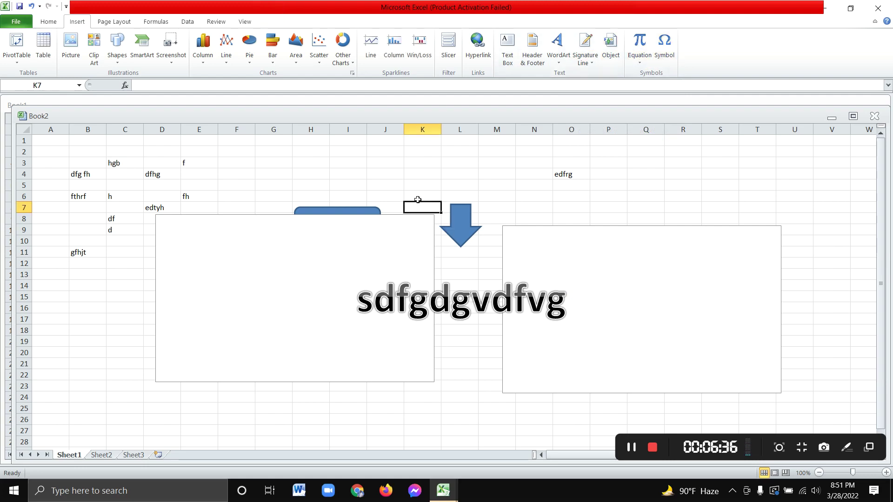